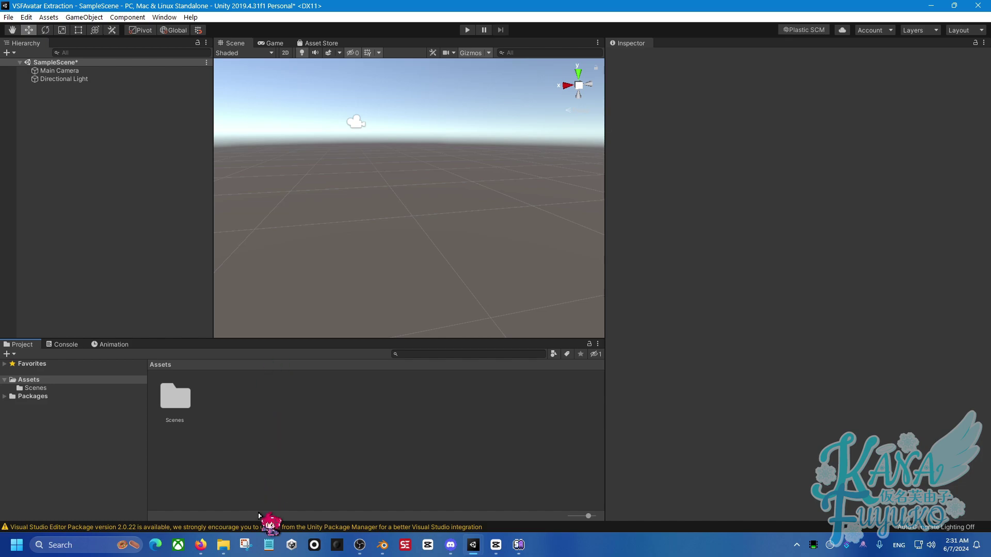
Step: Place the Kana Fuyuko Explorer window on the right half of the screen, beside Unity
click(223, 545)
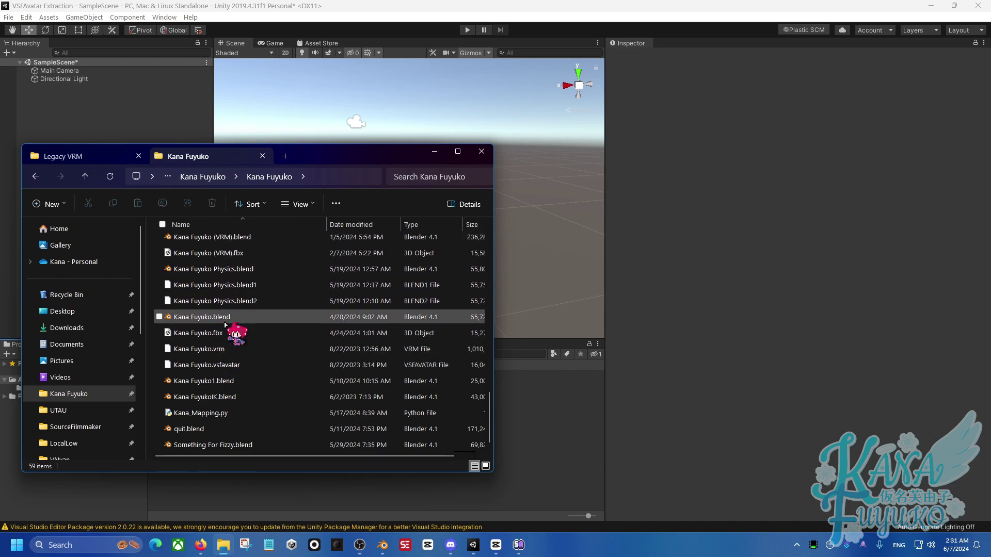
scroll(237, 335, up, 1)
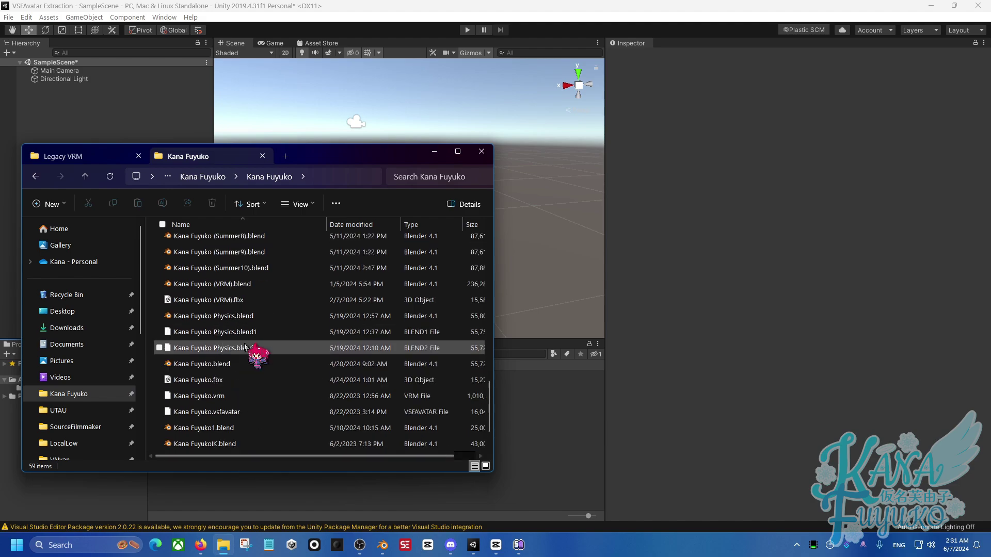
scroll(245, 347, down, 1)
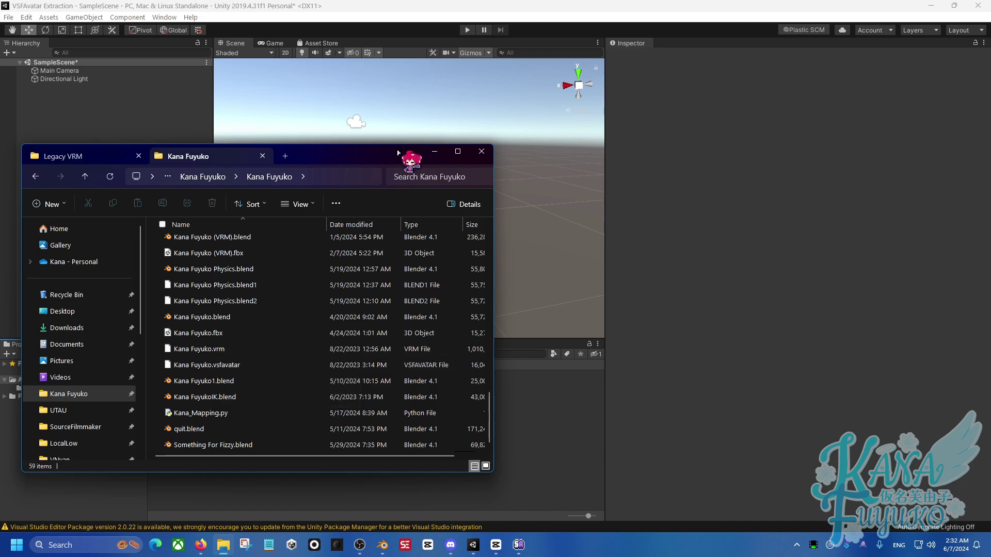
drag(393, 159, 374, 214)
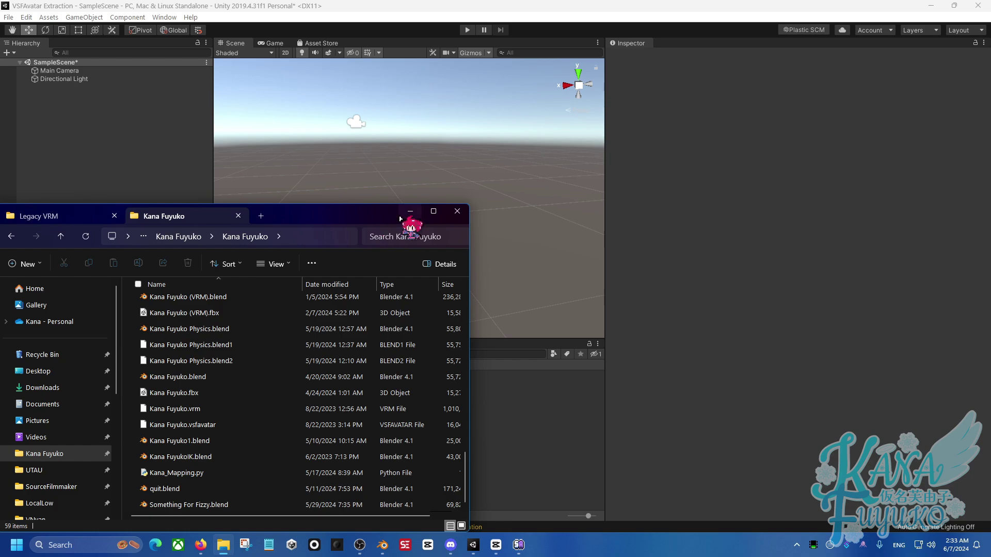
mouse_move(394, 204)
mouse_down()
mouse_move(409, 202)
mouse_move(391, 200)
mouse_move(402, 208)
mouse_up()
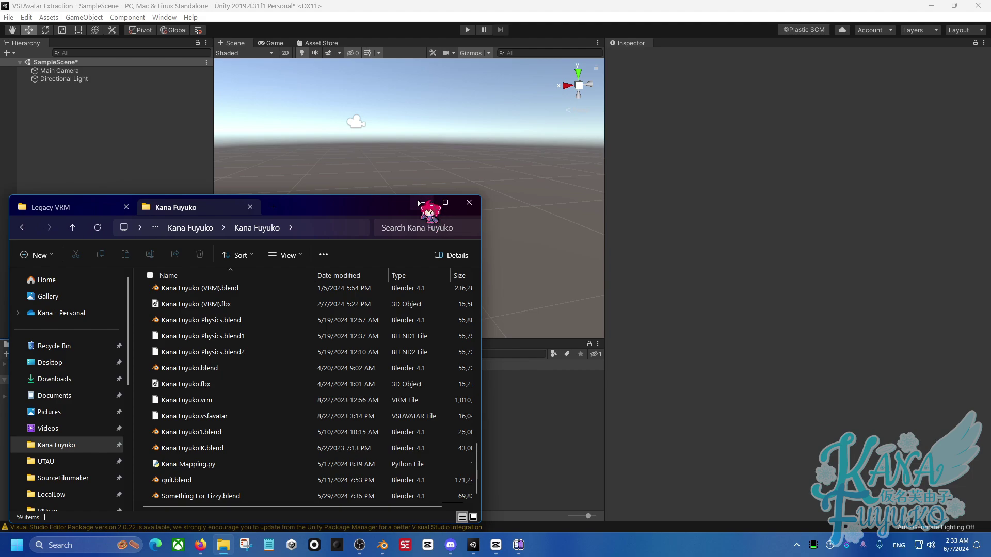
drag(419, 203, 305, 334)
click(223, 545)
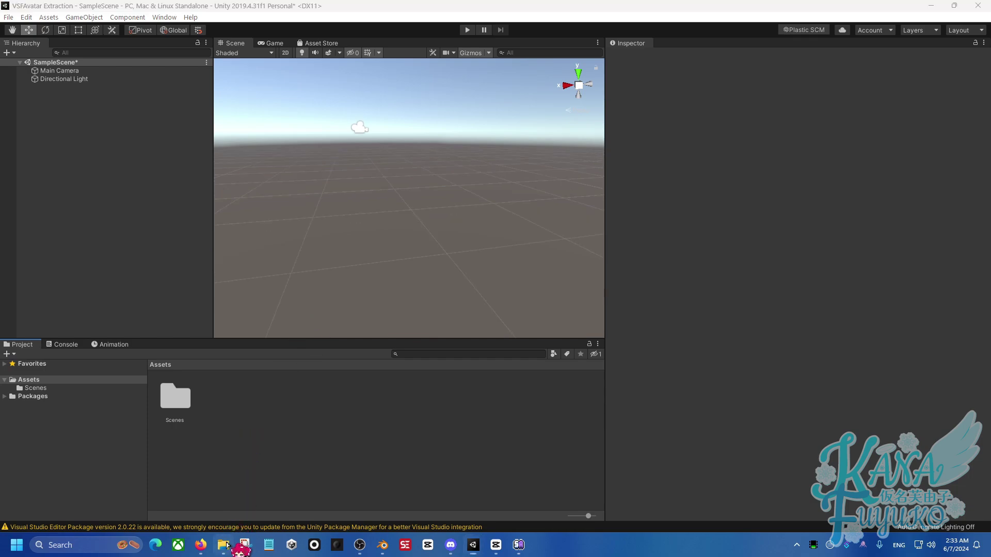
drag(294, 212, 786, 204)
click(281, 386)
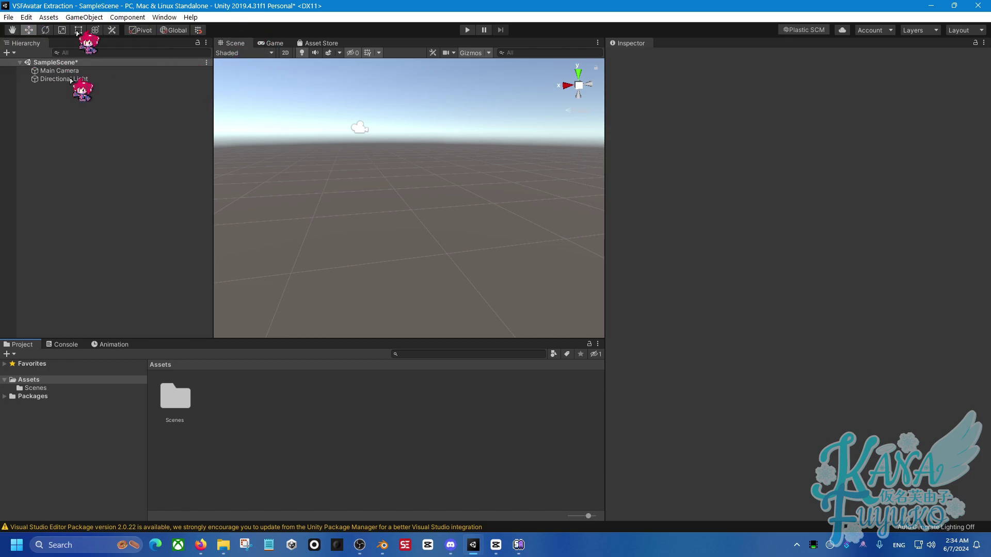
Step: Drag UniVRM-0.89.0_9470.unitypackage from the Legacy VRM folder into Assets and import all its contents
click(223, 545)
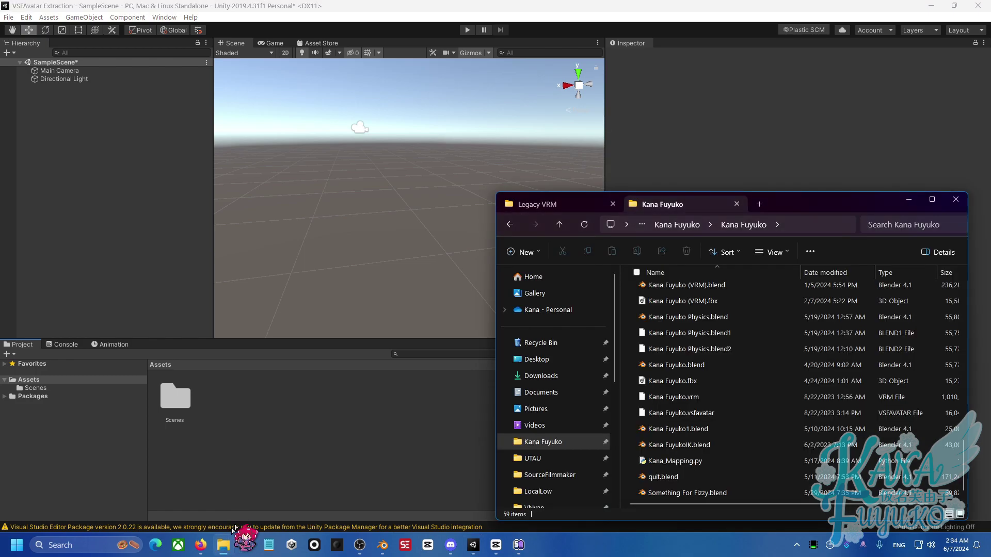
click(578, 205)
mouse_move(823, 209)
mouse_down()
mouse_move(795, 199)
mouse_move(824, 199)
mouse_up()
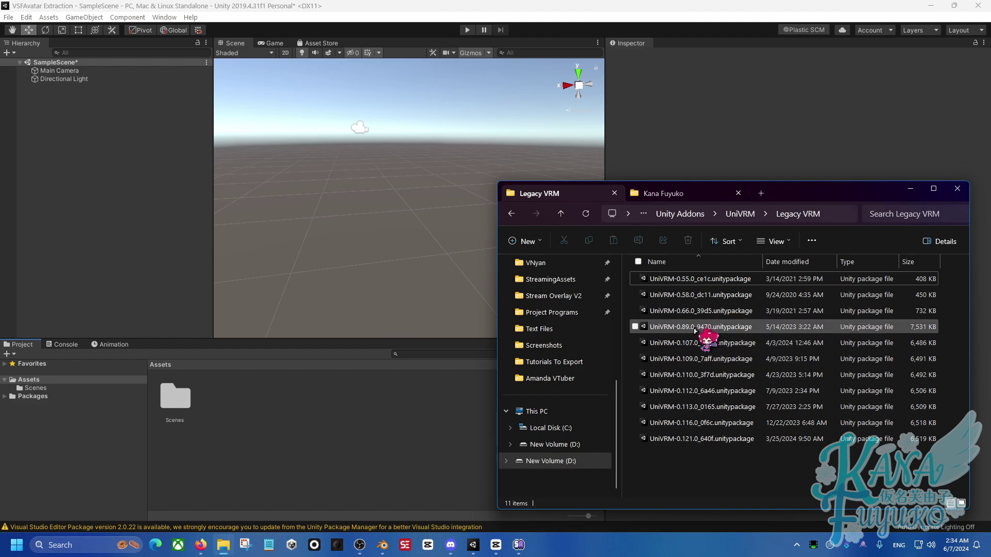
drag(695, 331, 306, 415)
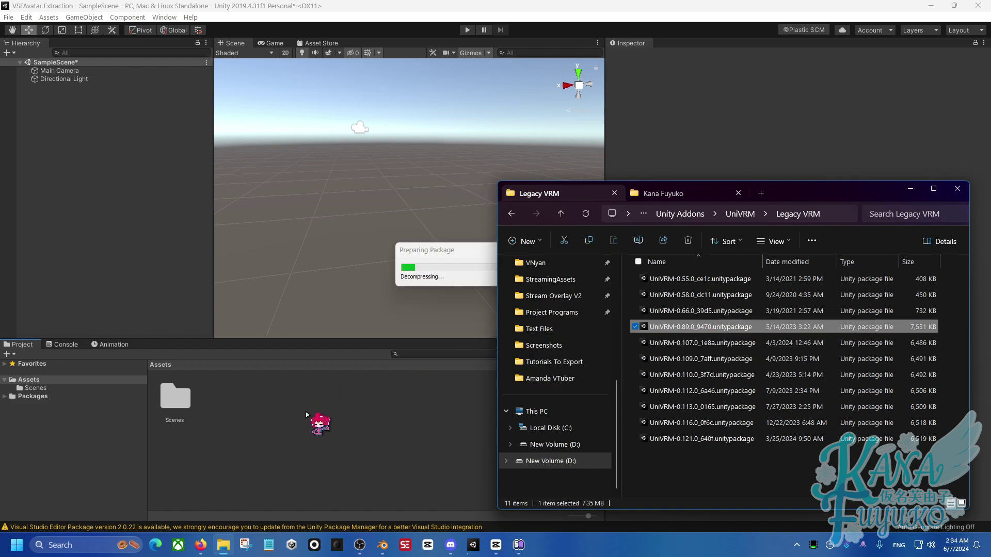
click(264, 398)
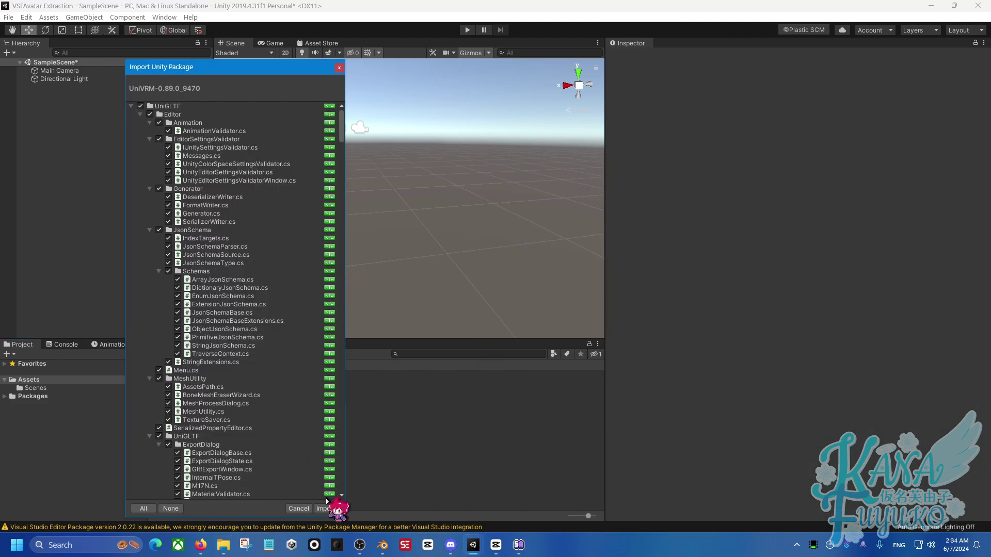
click(325, 509)
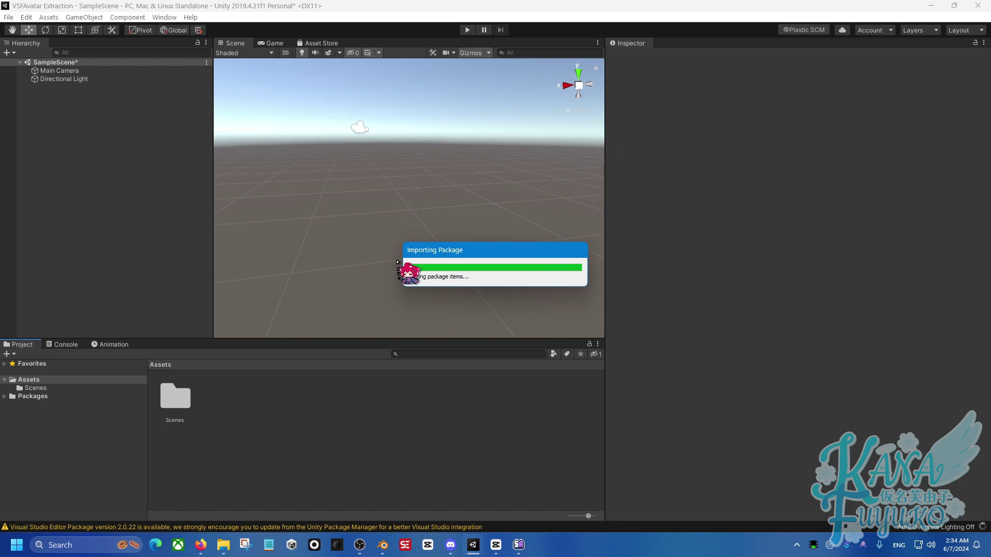
click(223, 543)
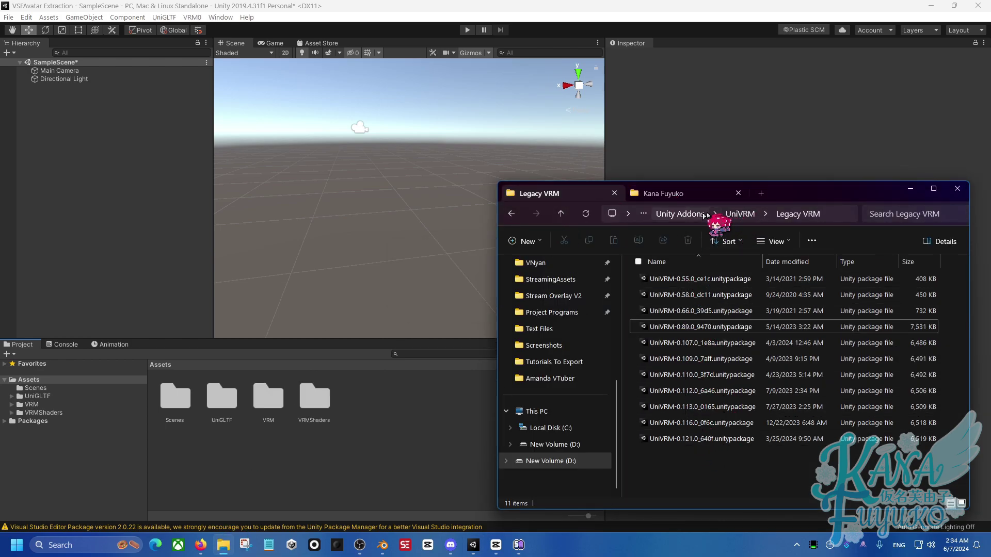
Step: From the Unity Addons folder, drag VSF_SDK_v1.13.38c.unitypackage into Assets and import it
click(741, 214)
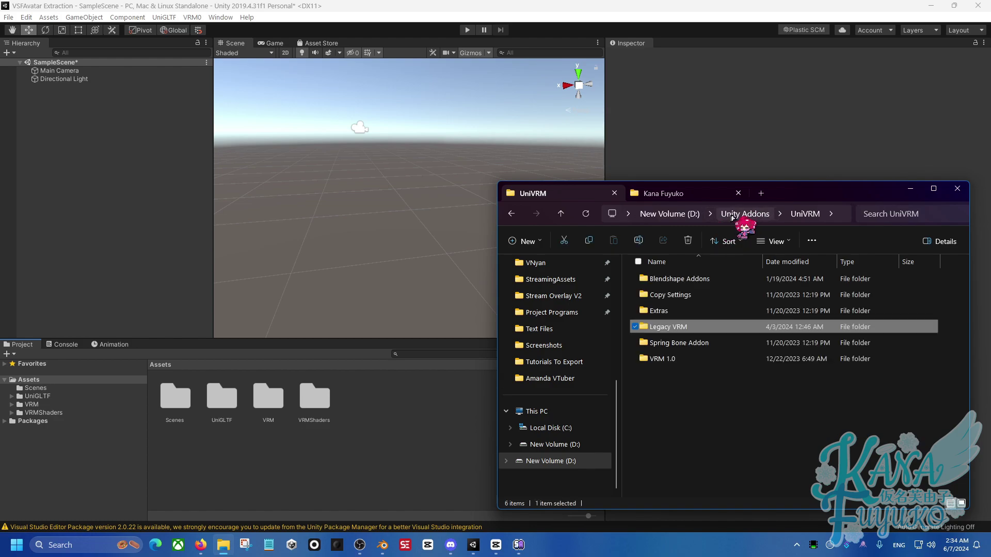
click(743, 213)
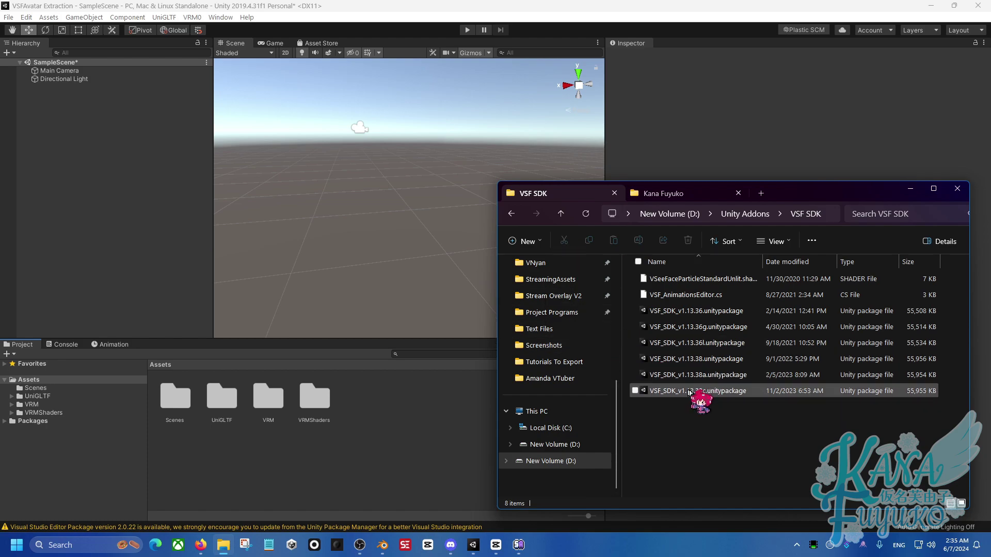
drag(692, 391, 380, 439)
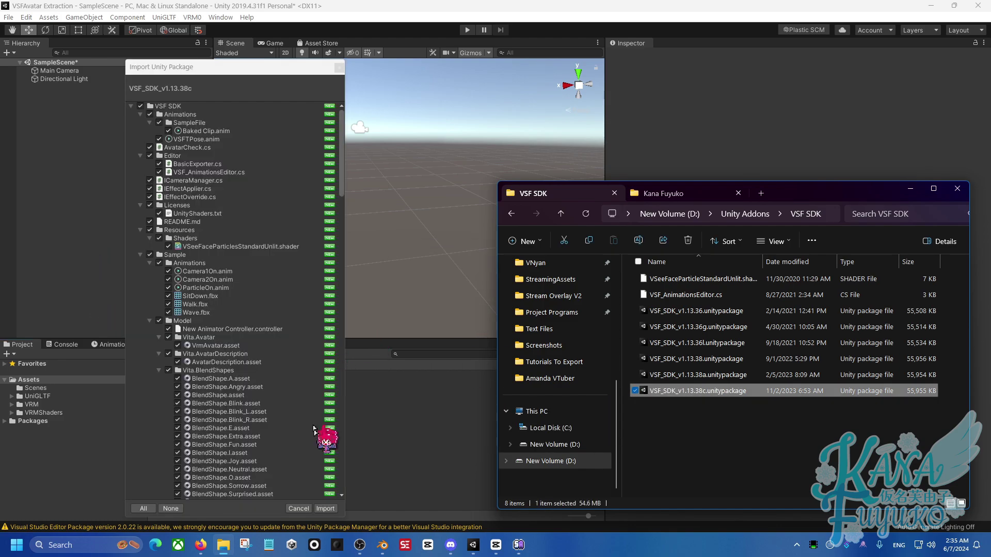
click(325, 508)
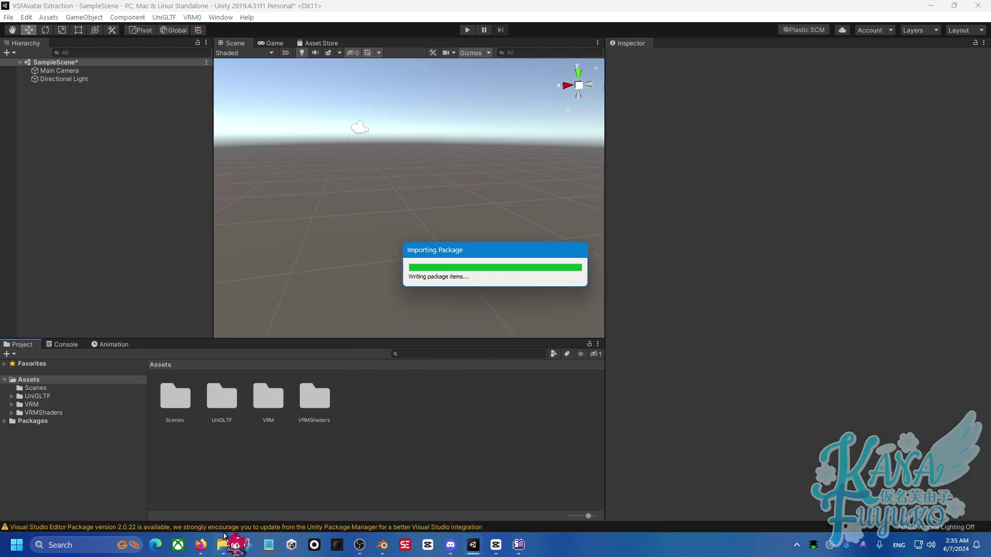
Step: Switch Explorer back to the Kana Fuyuko folder and return to Unity while the import finishes
click(223, 543)
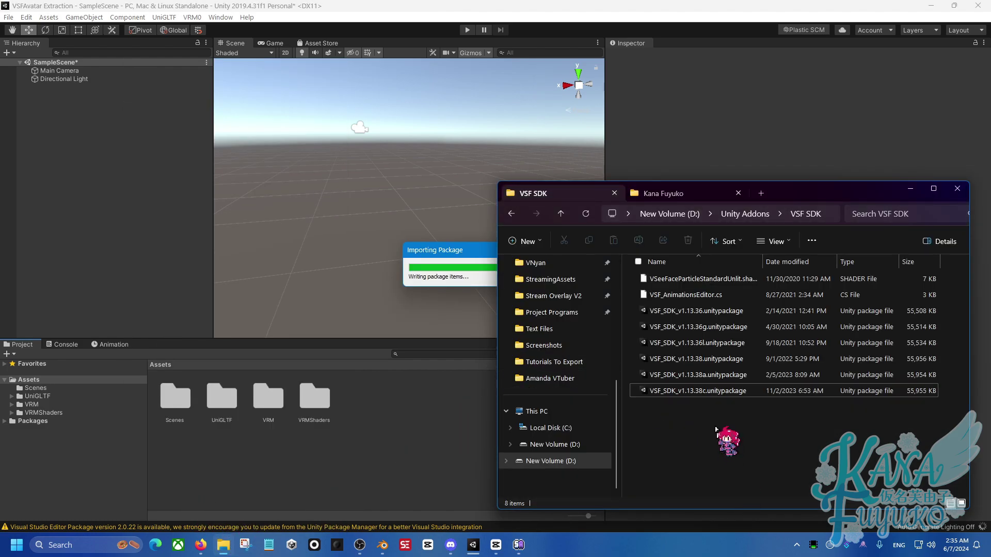
click(694, 196)
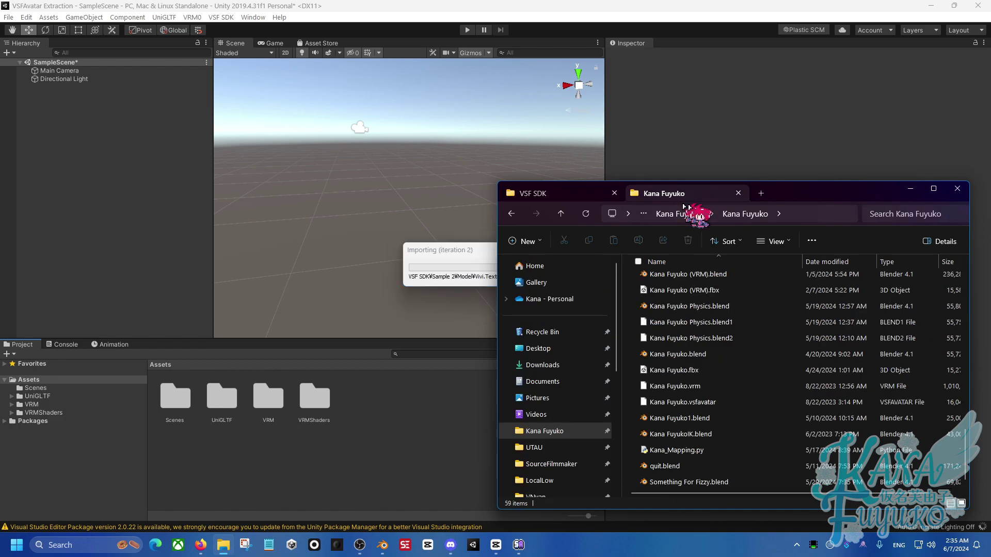
click(435, 259)
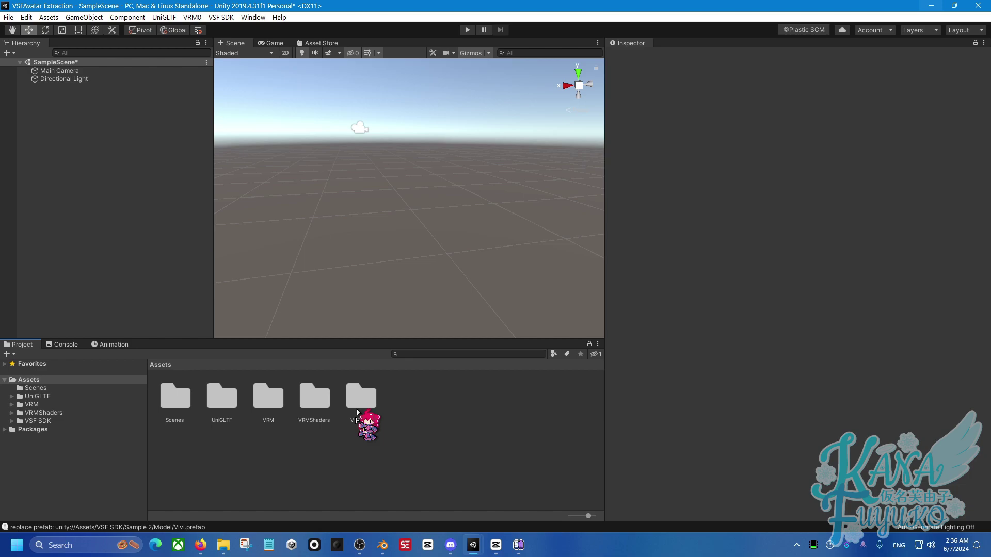
Step: Create a new Assets folder via Create > Folder, name it Extract, and open it
click(363, 405)
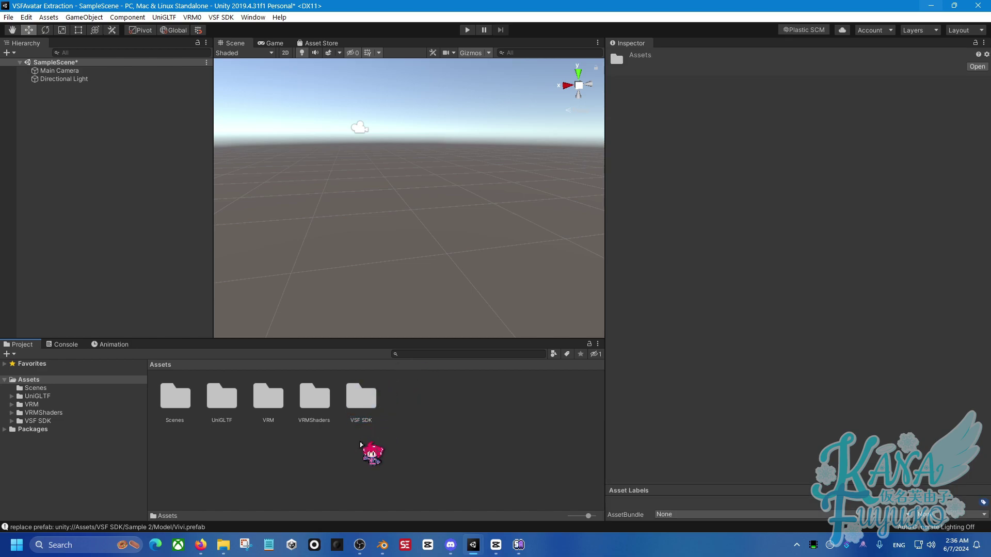
right_click(356, 424)
mouse_move(431, 132)
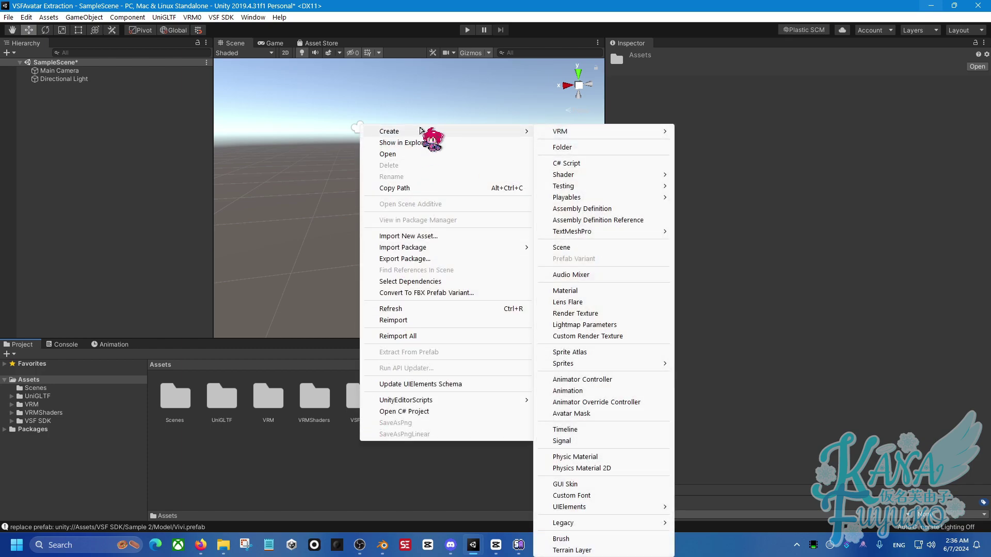
click(564, 147)
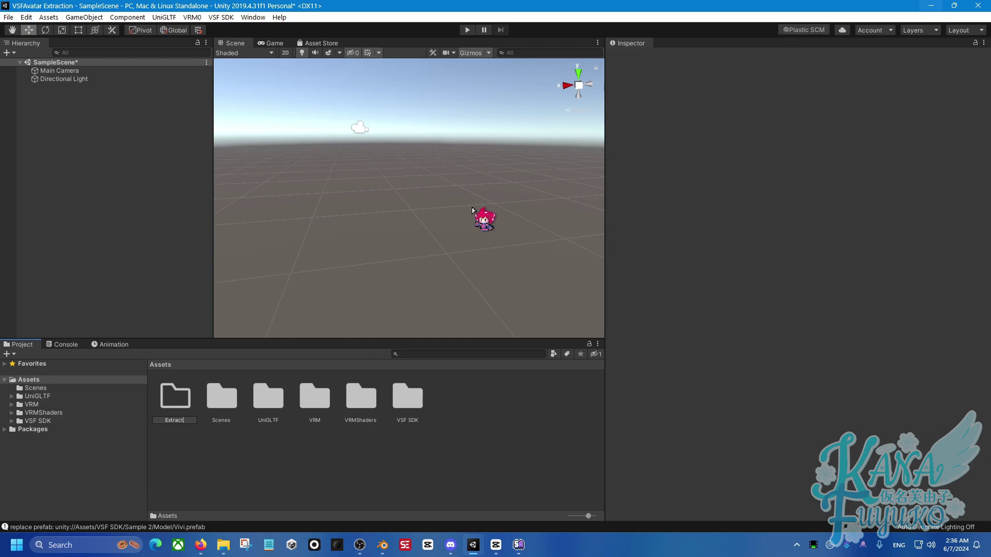
text(Extract)
key(Return)
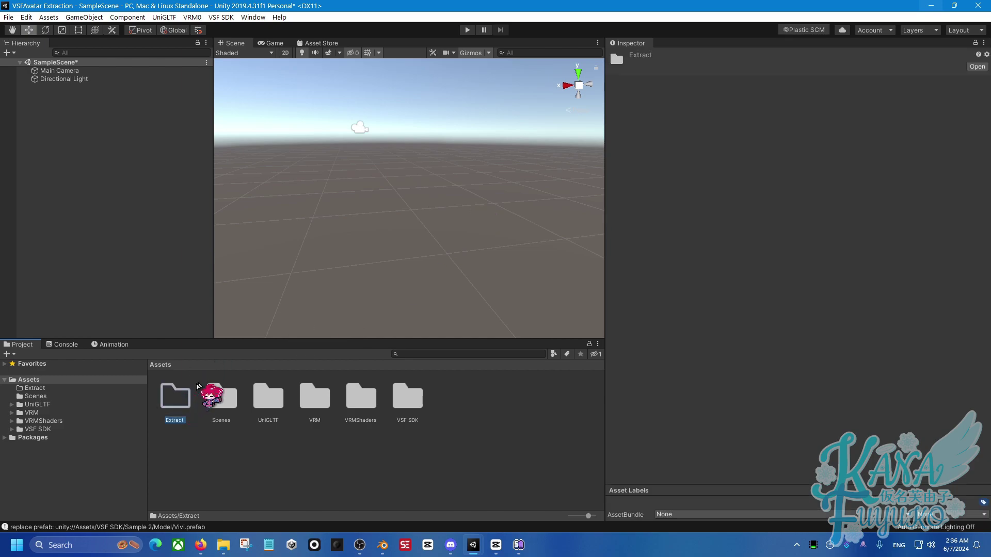
double_click(187, 403)
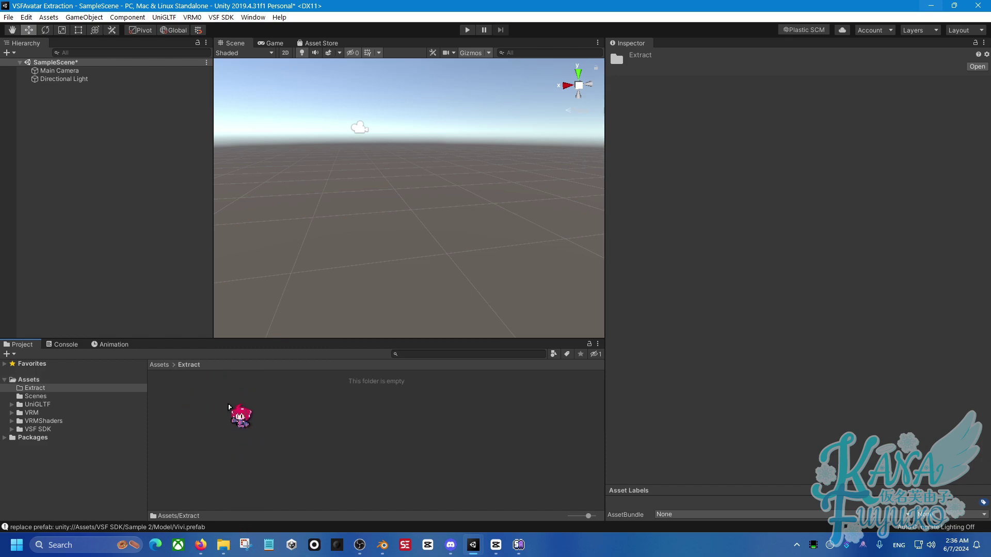
Step: Drag Kana Fuyuko.vsfavatar from the Explorer window into Unity's open Extract folder
click(224, 545)
drag(796, 210, 803, 139)
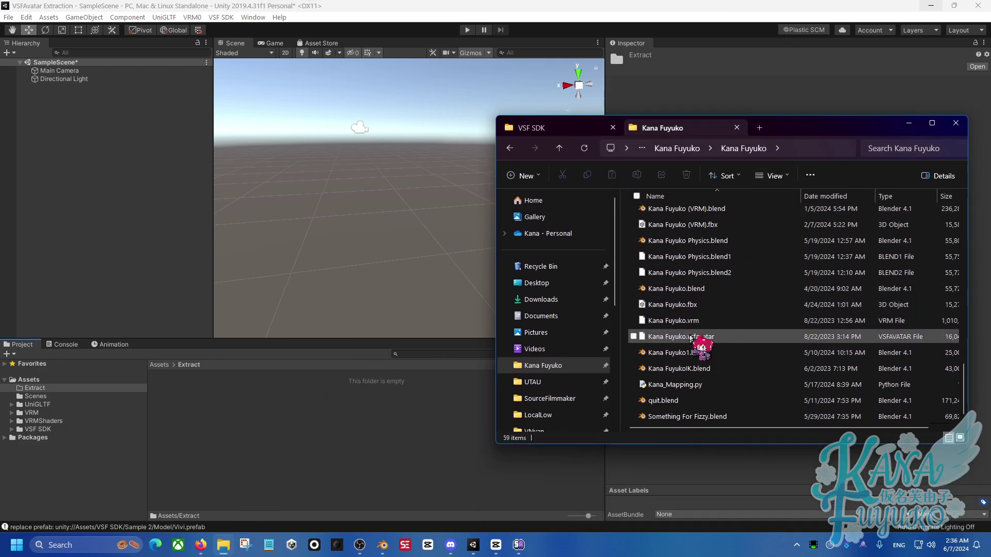
drag(701, 336, 186, 420)
click(181, 411)
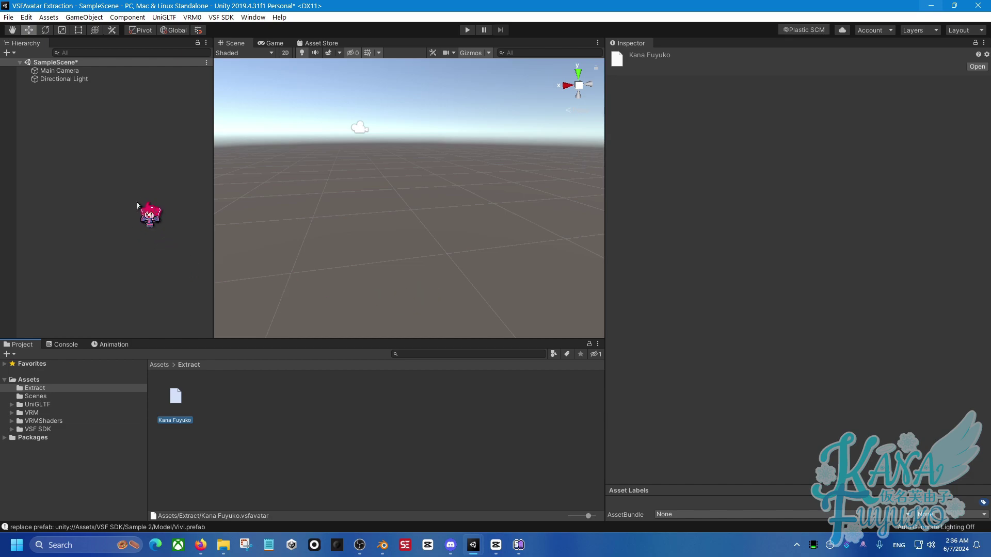
Step: Create an empty GameObject at position 0, 0, 0 and rename it VSF Extract
right_click(63, 118)
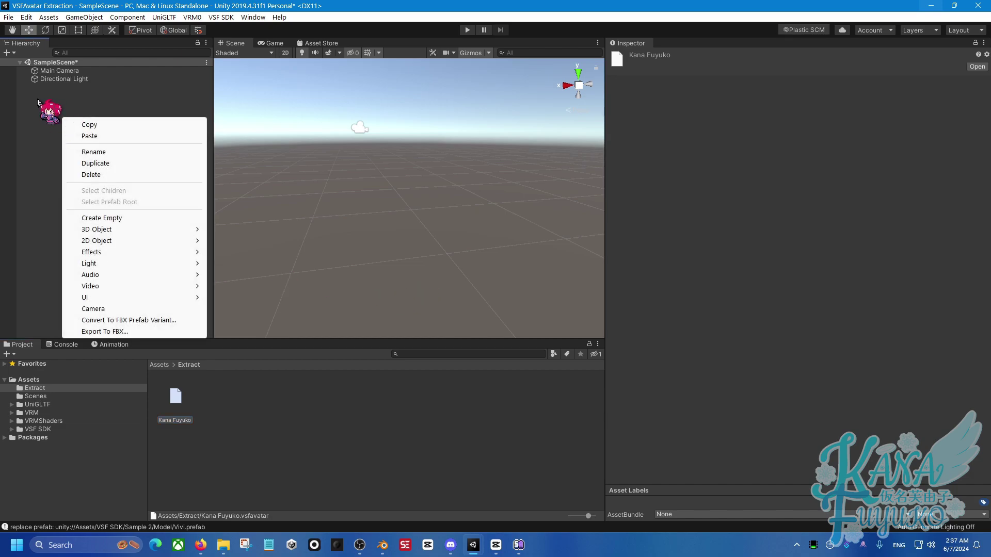
click(109, 218)
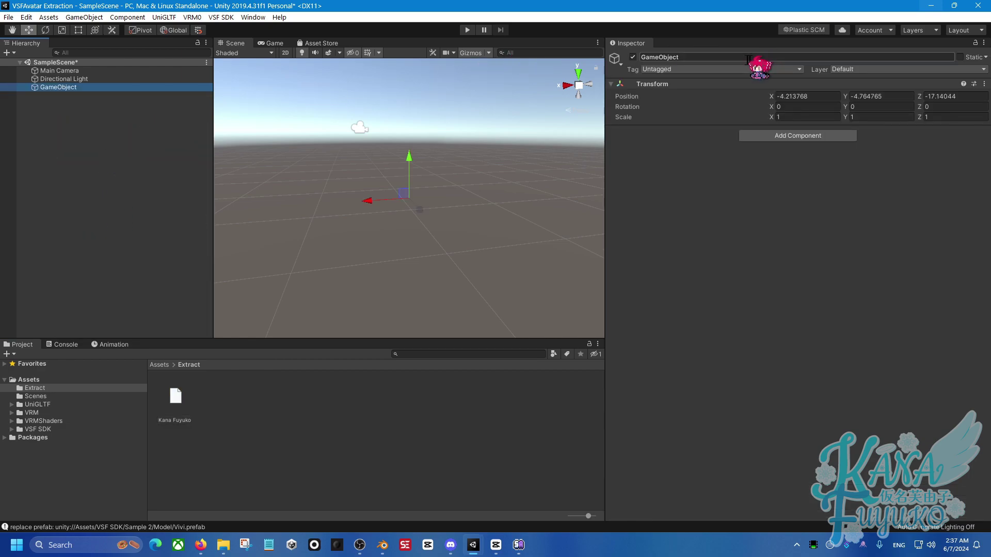
click(805, 97)
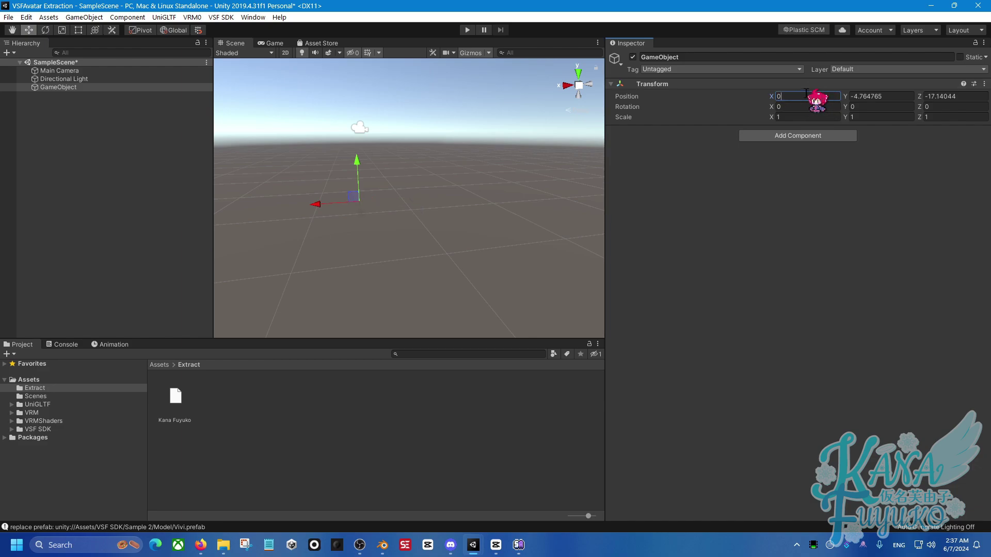
click(868, 97)
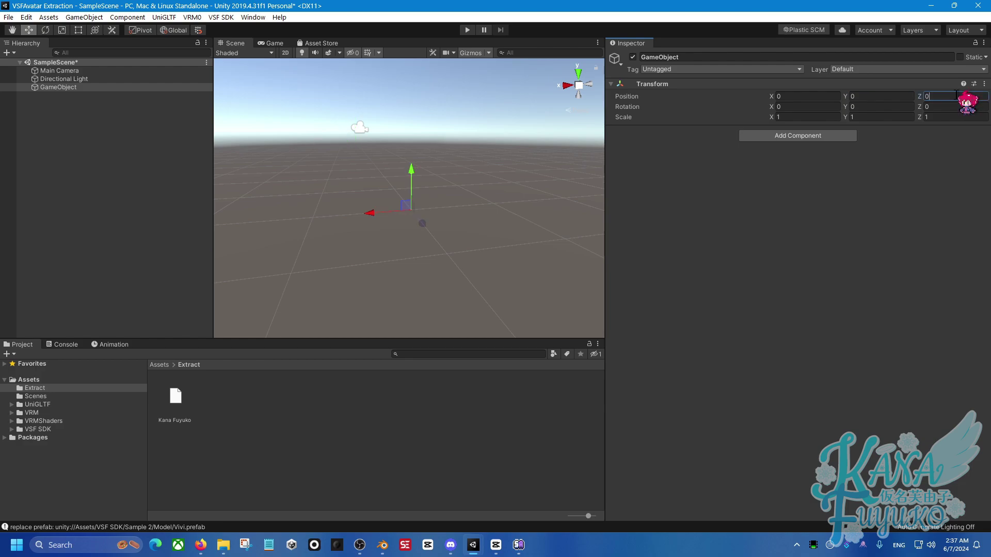
click(686, 58)
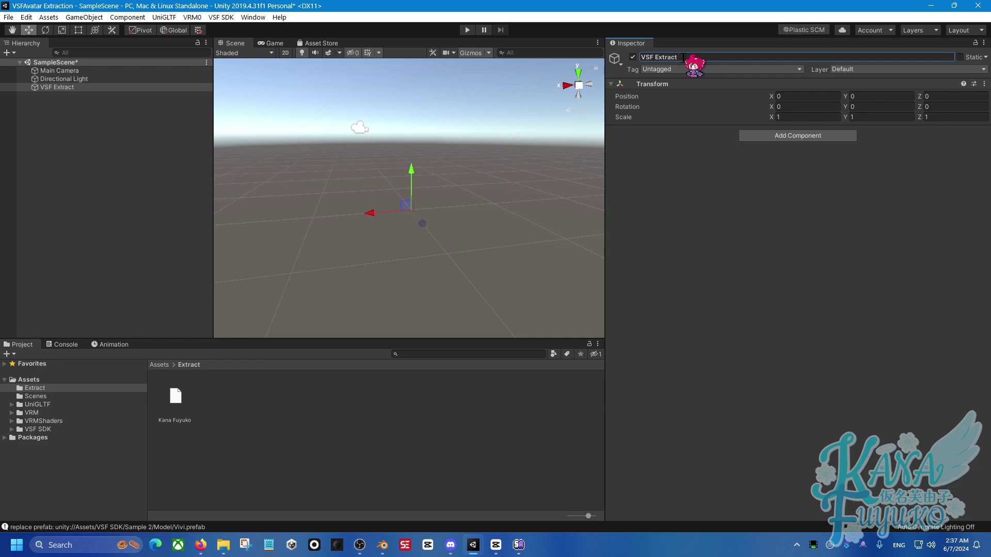
Step: Add the VSF Avatar Inspector component to VSF Extract by searching for VSF
click(783, 137)
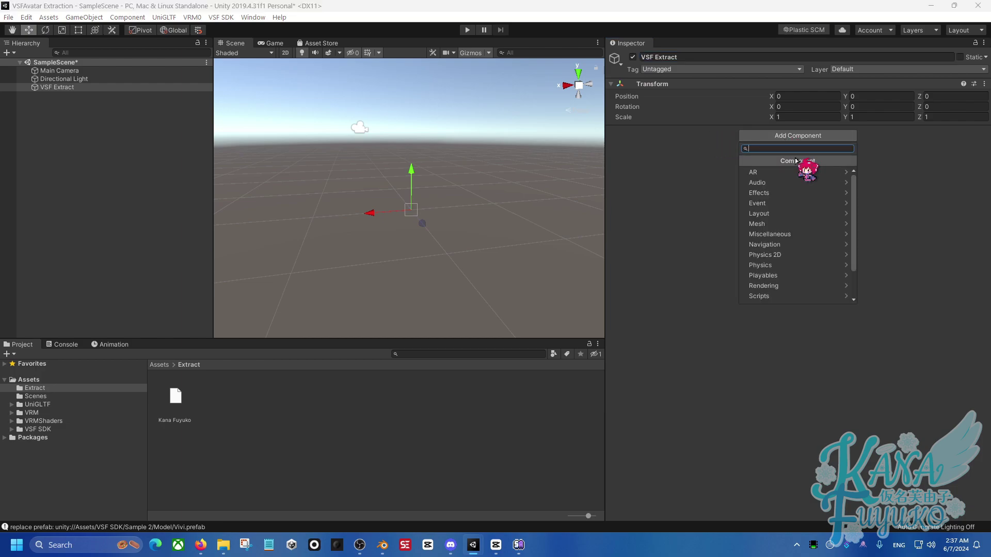
text(VSF)
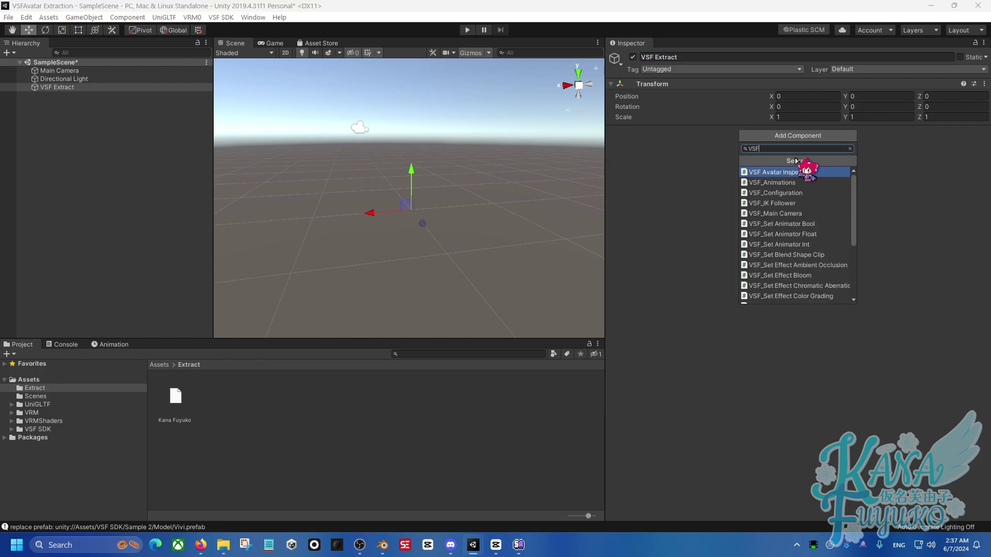
click(814, 172)
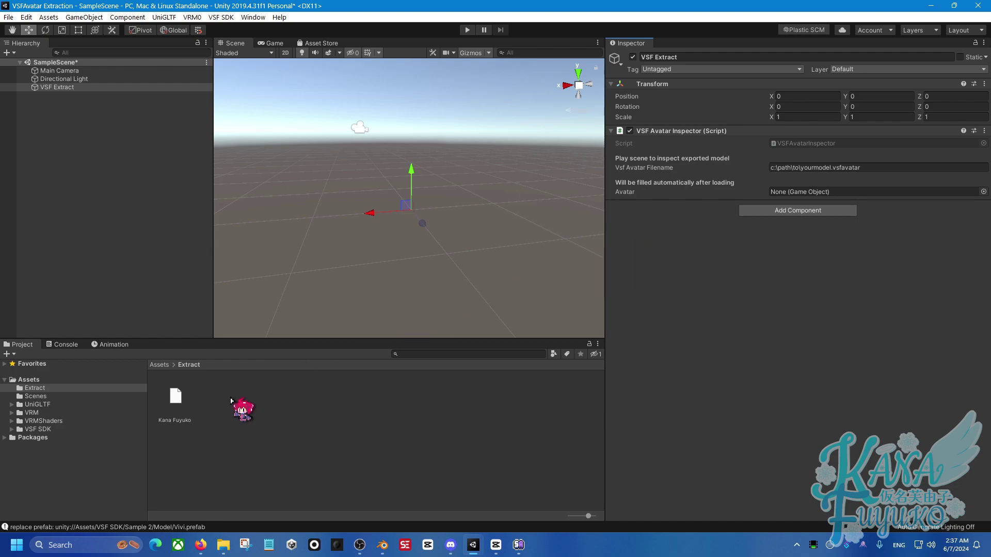
Step: Bring up the context menu of the Extract folder in the Project window
right_click(196, 401)
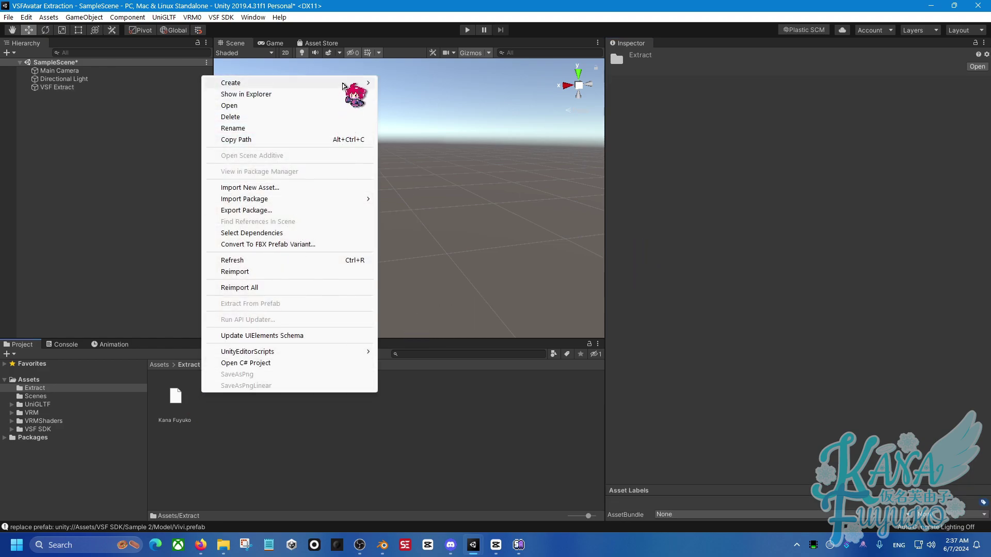
Step: Show Extract in File Explorer, open it, copy its full folder path, and go back to Unity
click(304, 95)
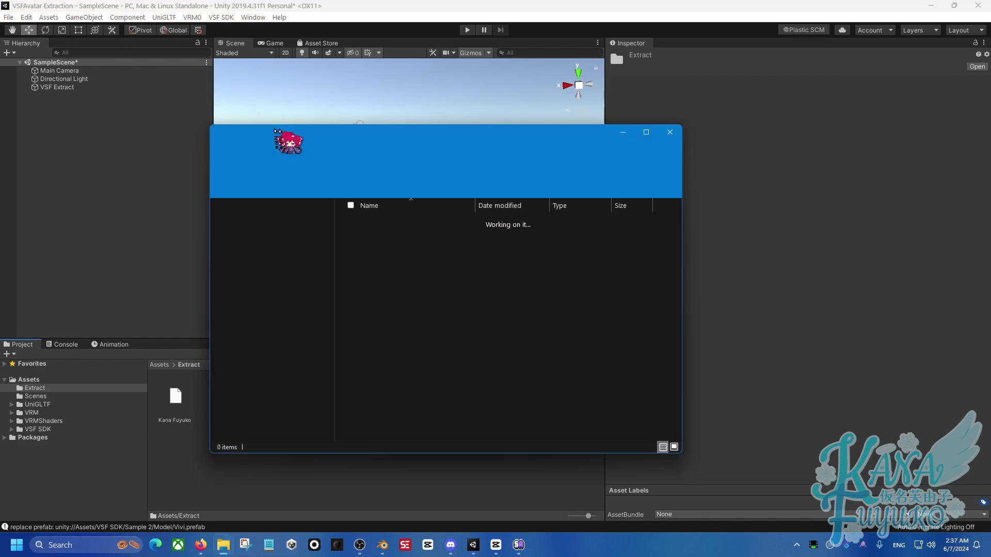
drag(494, 145, 381, 145)
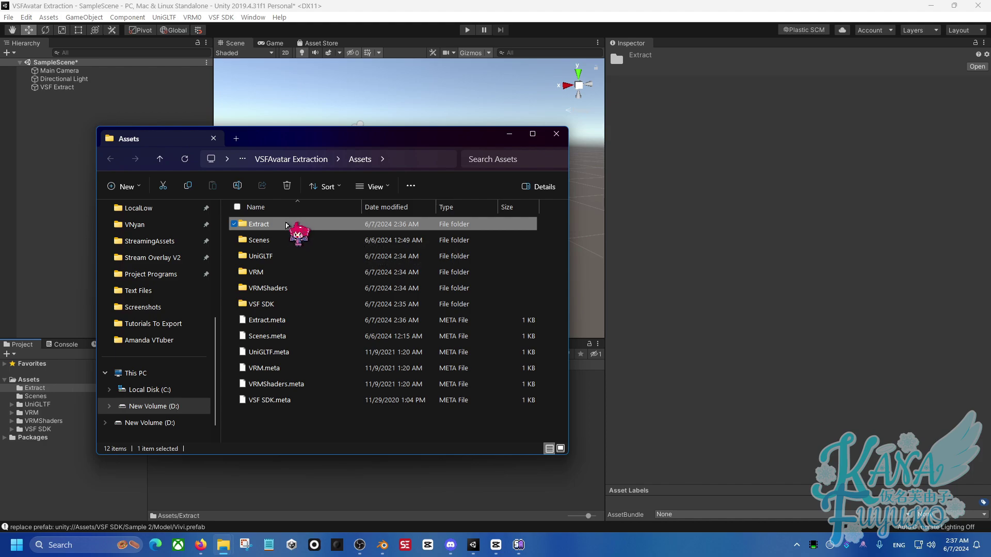
double_click(287, 225)
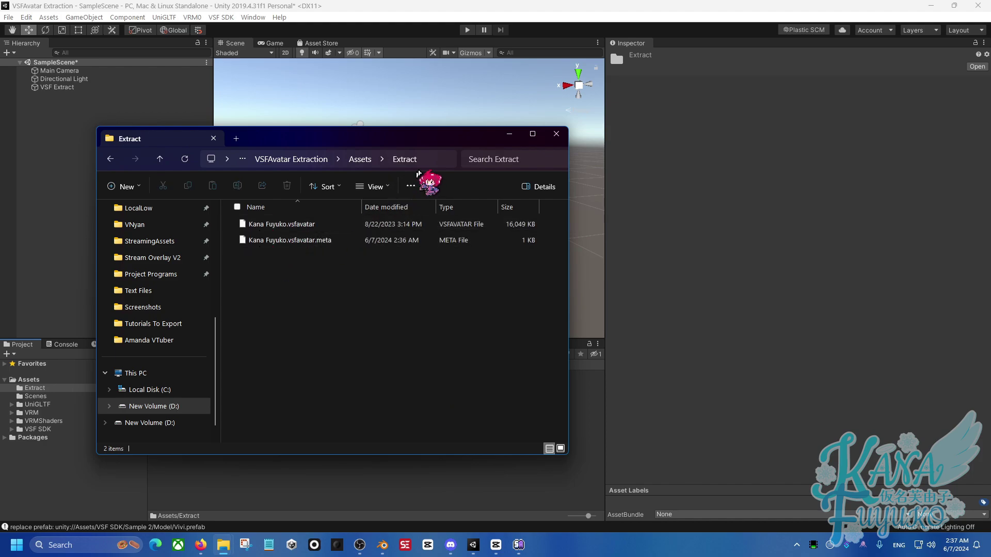
click(419, 160)
key(ctrl+c)
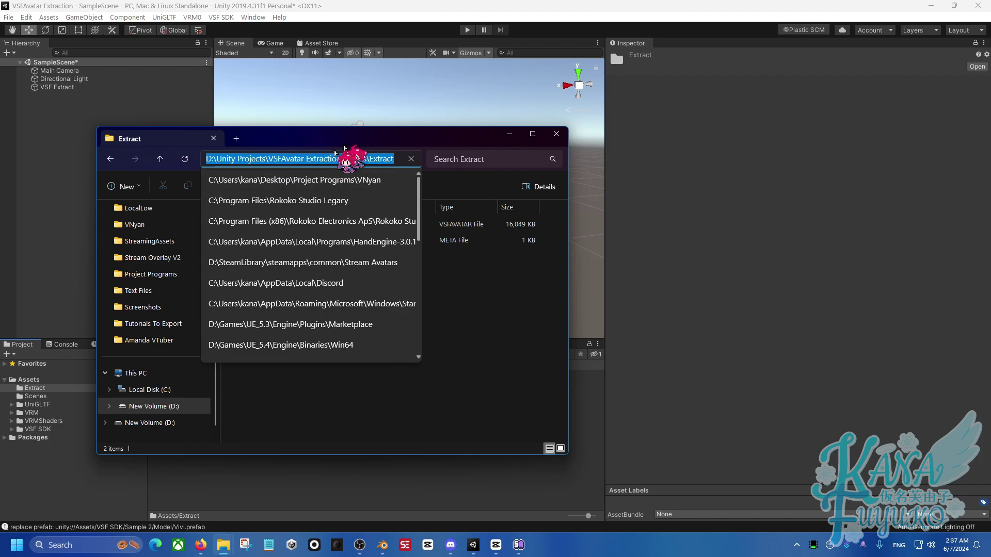
click(341, 17)
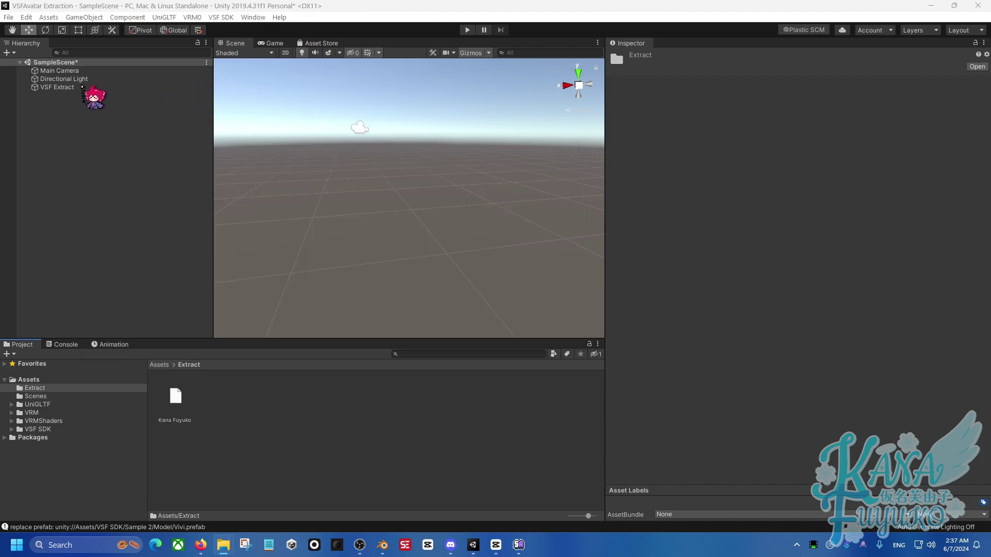
Step: On VSF Extract, paste the Extract folder path over c:\path\to in Vsf Avatar Filename
click(83, 87)
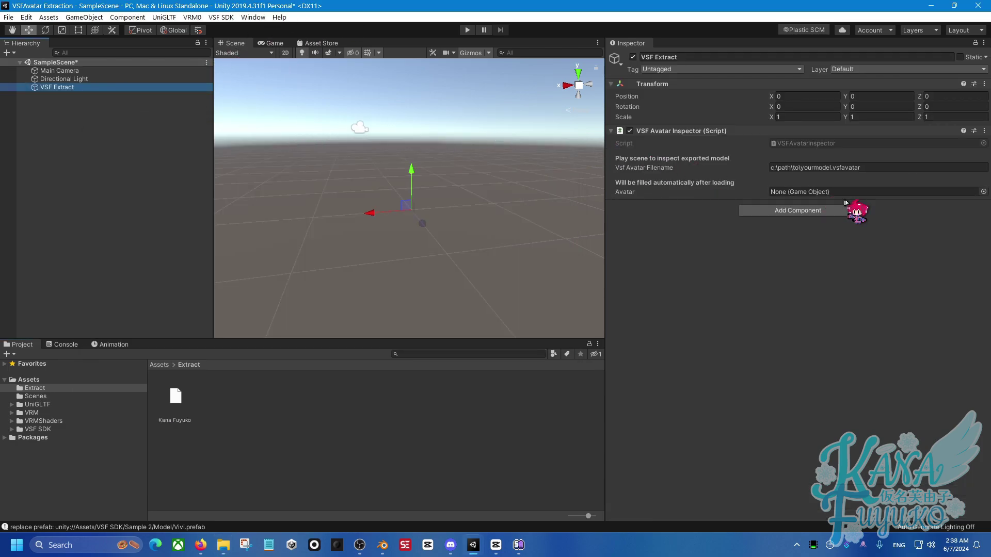
click(822, 168)
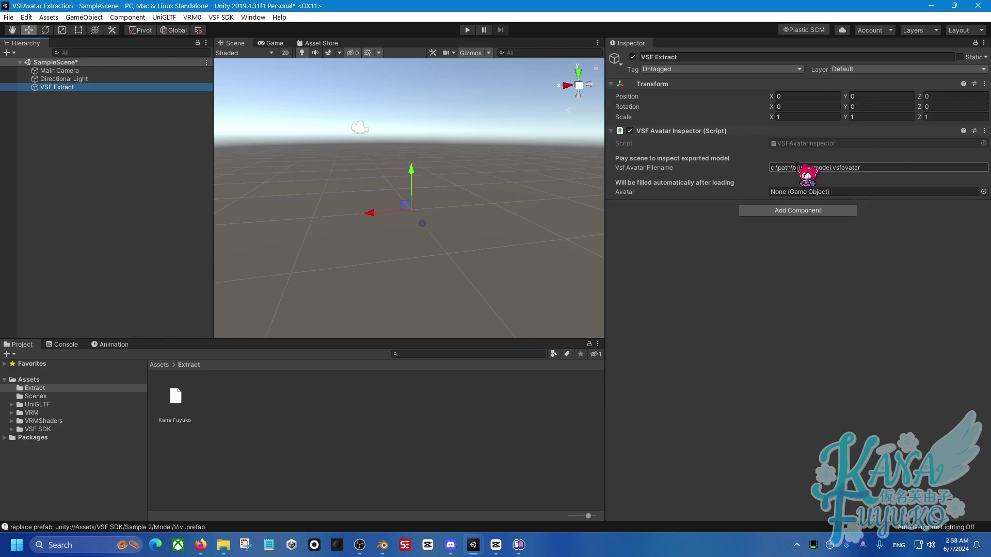
drag(799, 168, 754, 169)
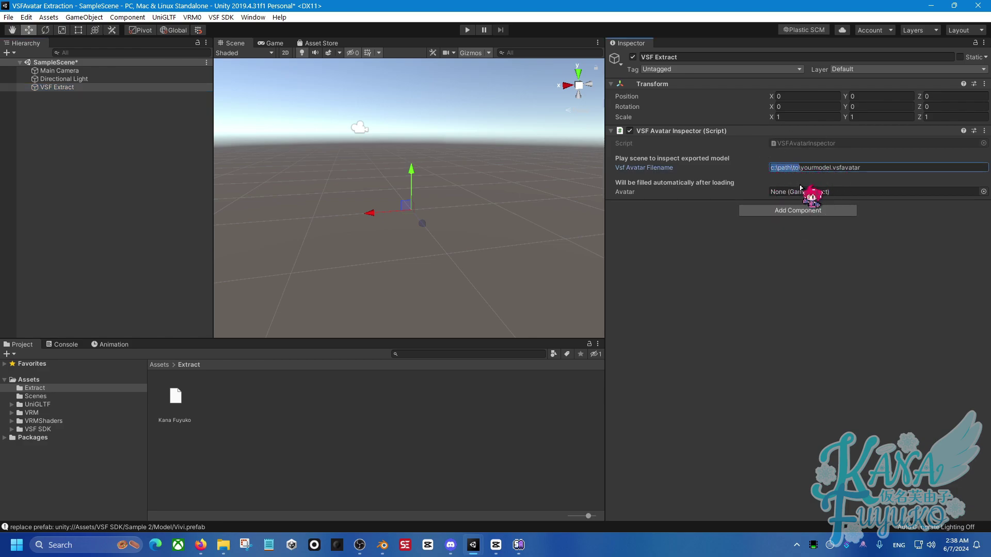
key(ctrl+v)
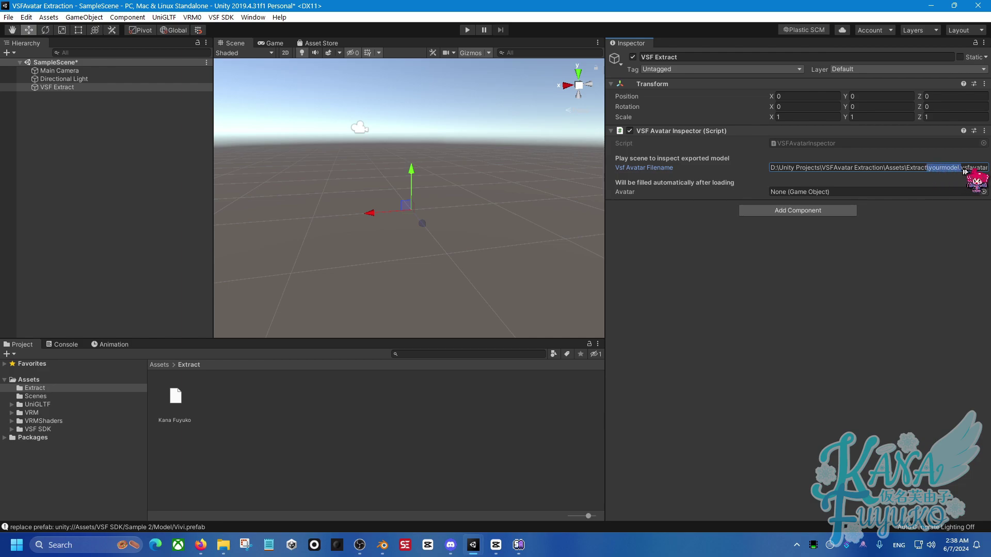
Step: Remove the yourmodel placeholder so the filename ends in Assets\Extract\Kana Fuyuko.vsfavatar
drag(964, 172, 927, 172)
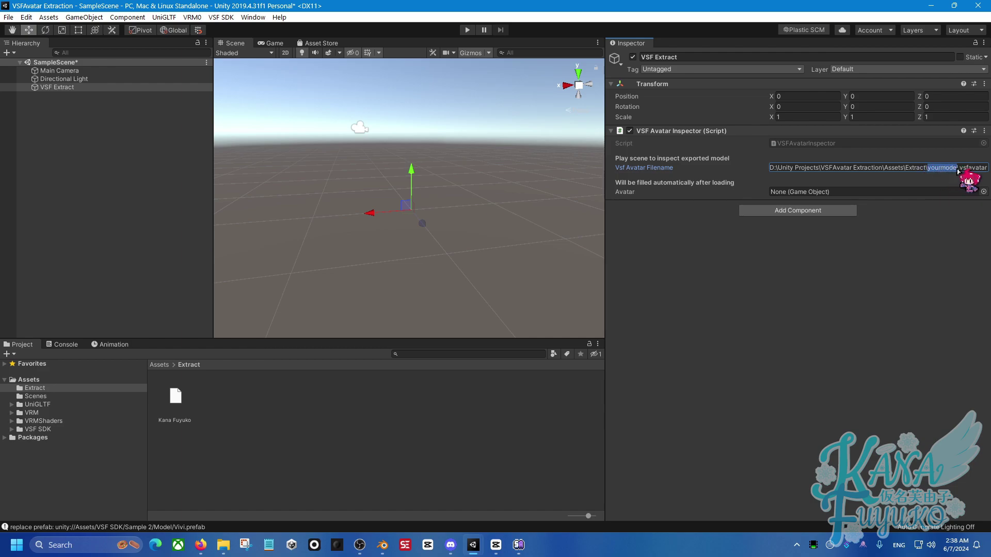
drag(954, 172, 988, 170)
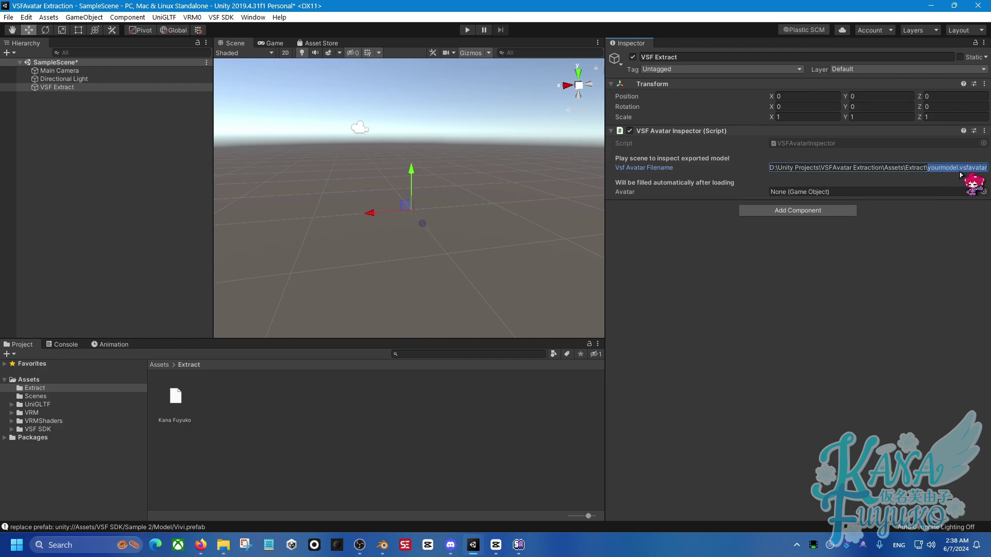
mouse_move(958, 172)
mouse_down()
mouse_move(930, 169)
mouse_move(957, 169)
mouse_up()
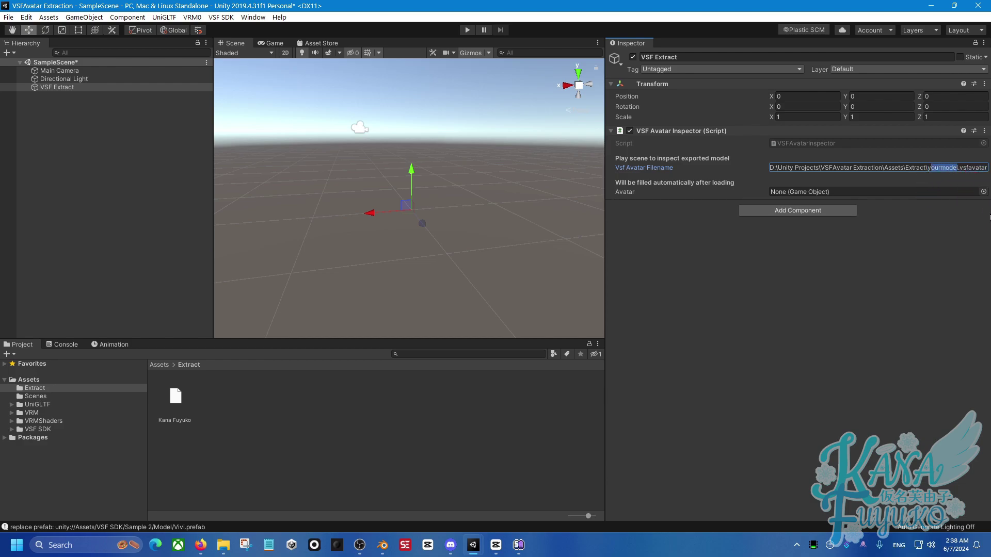
key(BackSpace)
key(BackSpace)
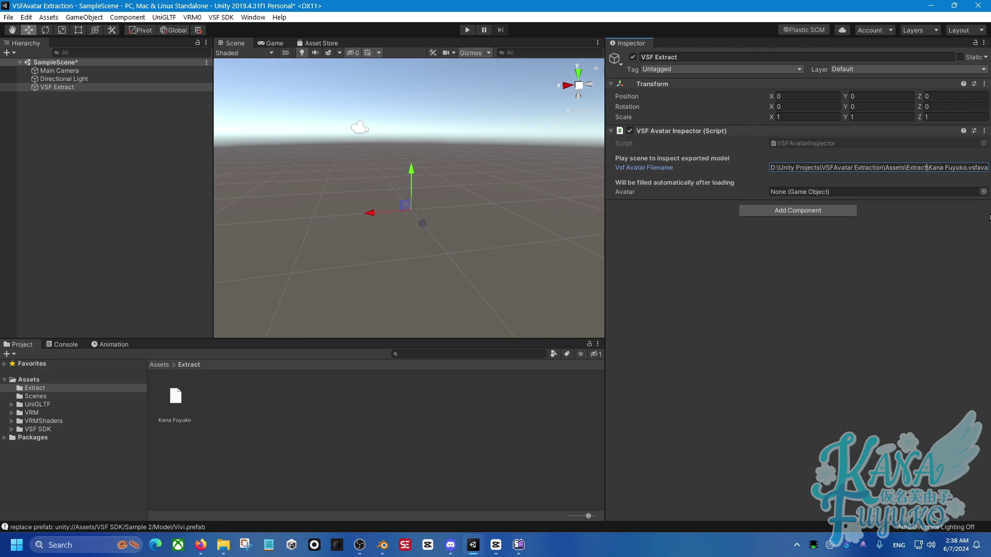
key(End)
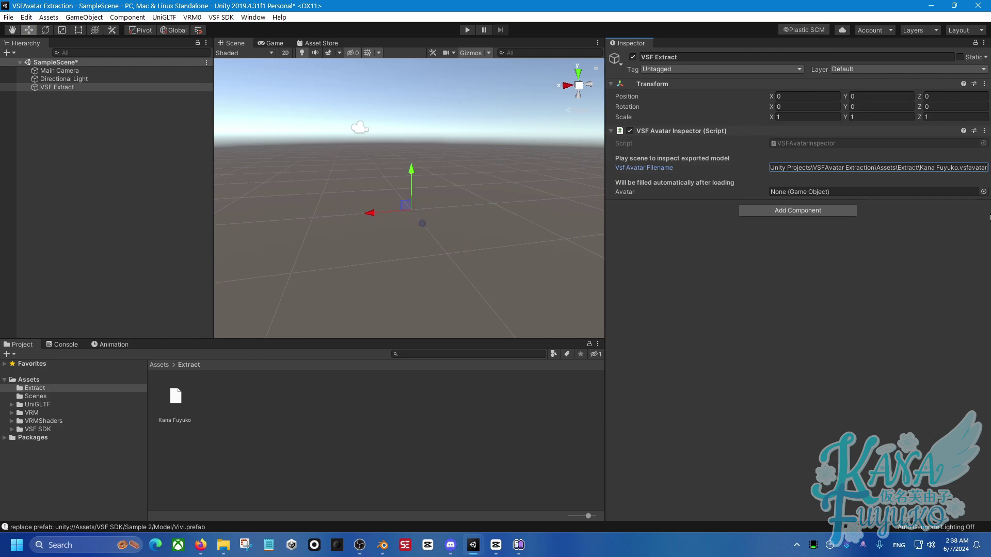
drag(859, 167, 686, 176)
click(786, 250)
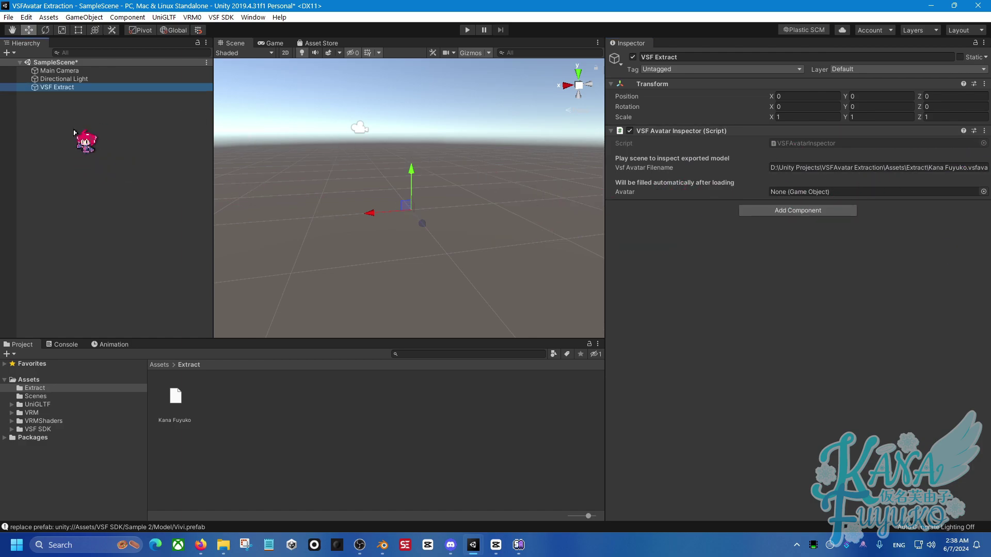
Step: Create another empty GameObject and drag it into VSF Extract's VSF Avatar Inspector Avatar field
right_click(73, 132)
click(129, 228)
click(93, 166)
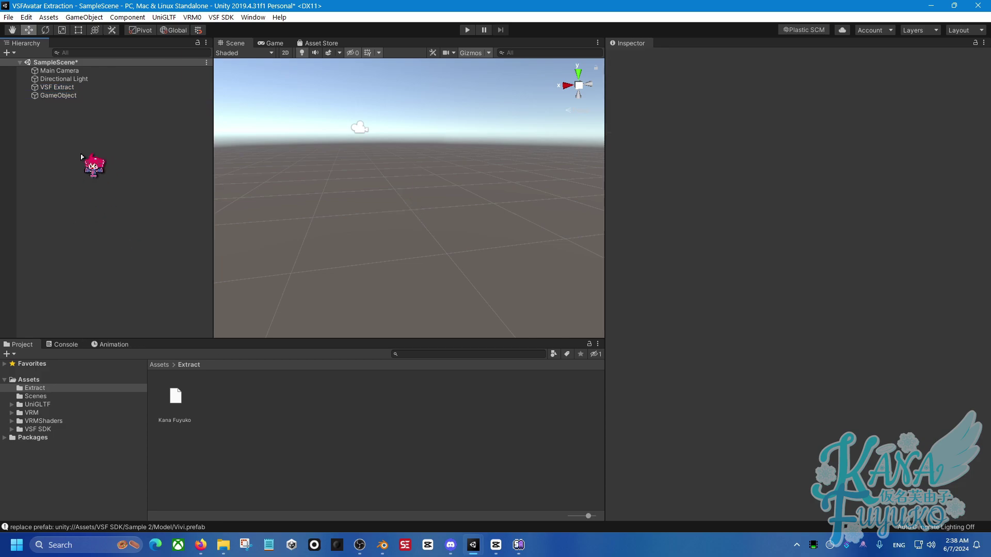
click(71, 87)
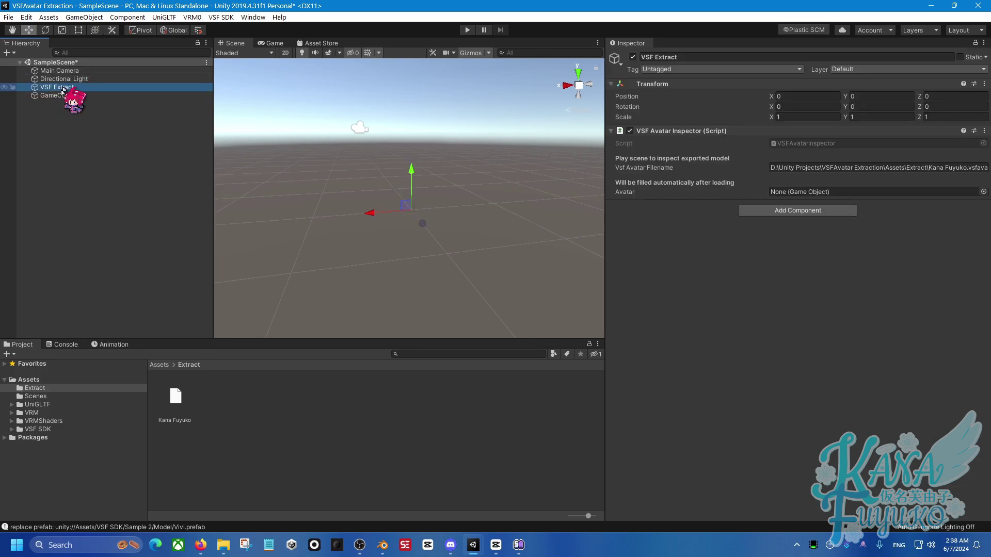
drag(64, 96, 774, 190)
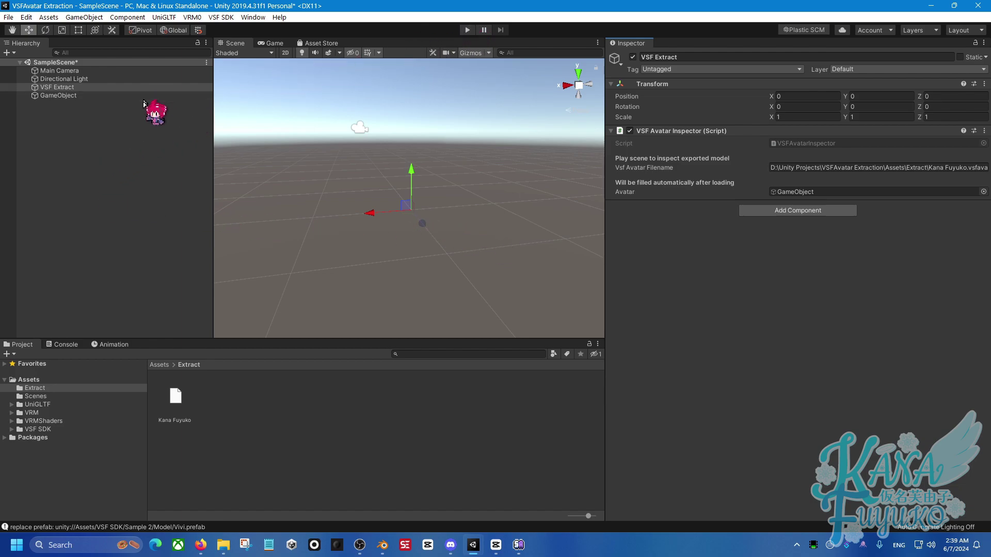
click(154, 108)
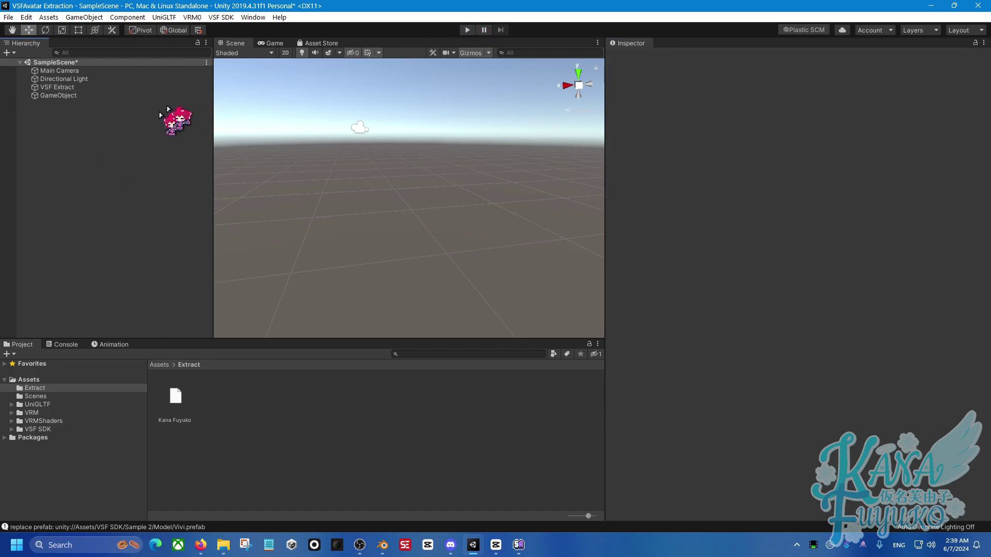
click(253, 17)
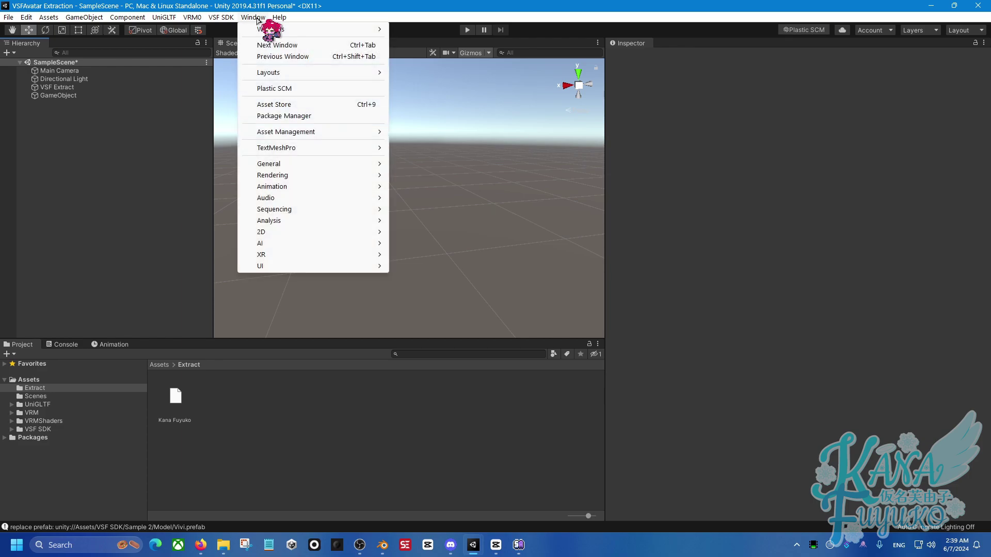
click(294, 116)
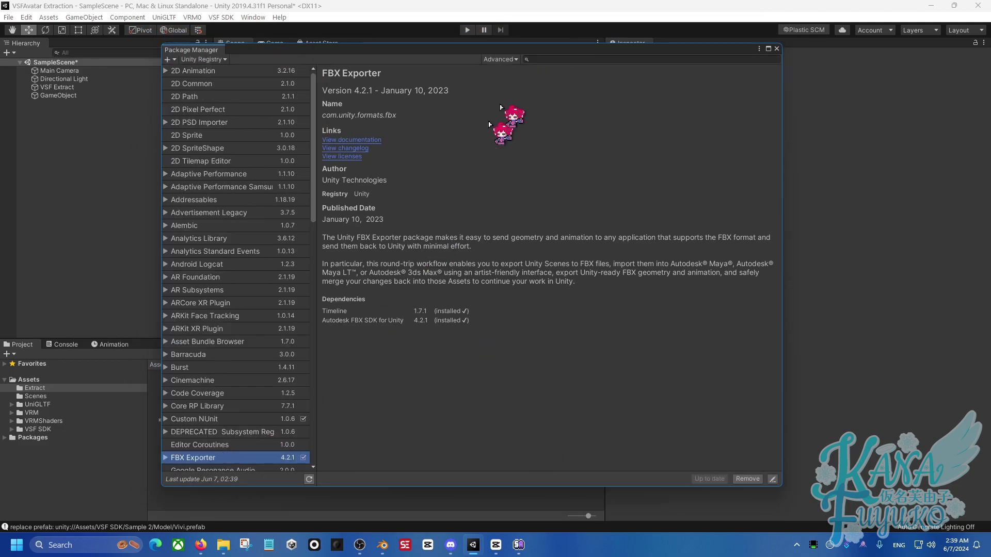
click(534, 58)
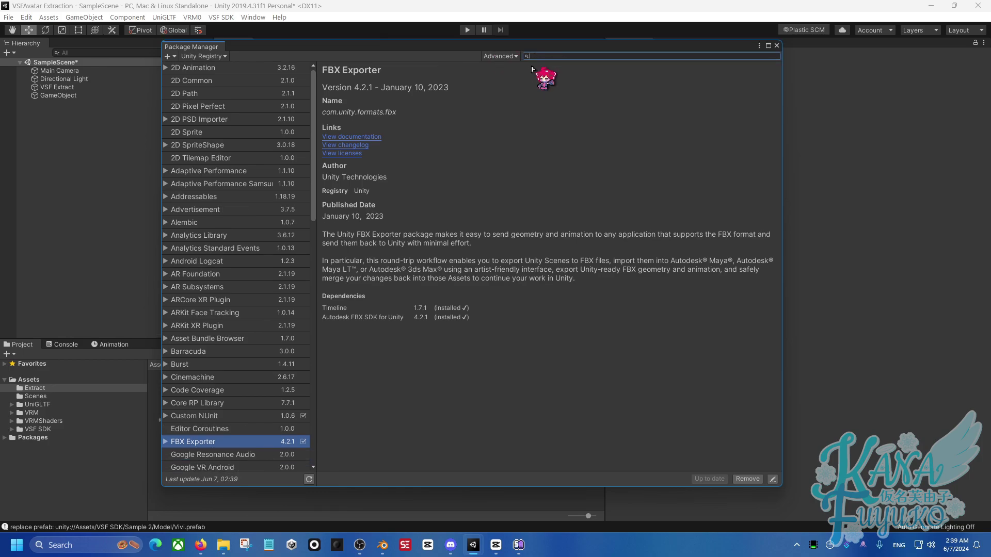
text(FBX Ex)
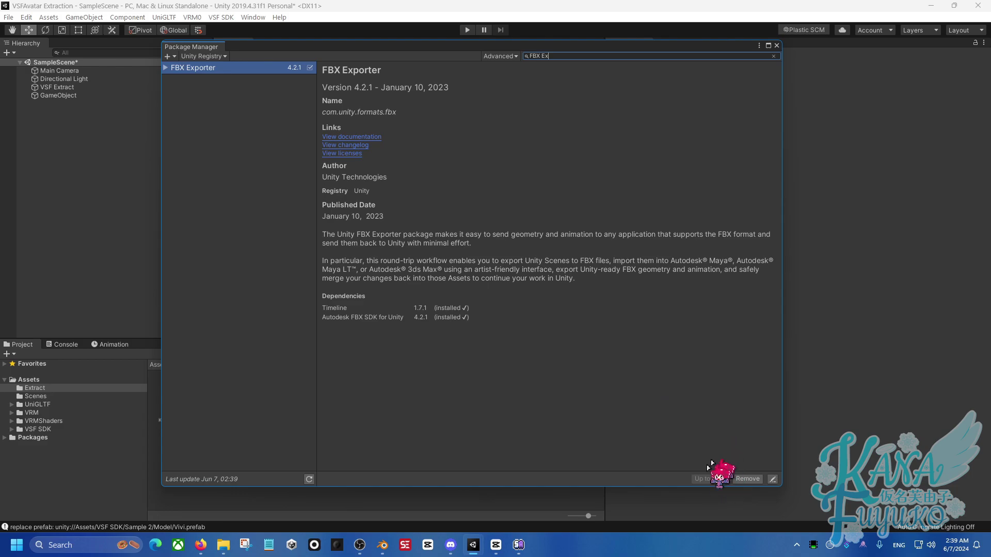
click(747, 479)
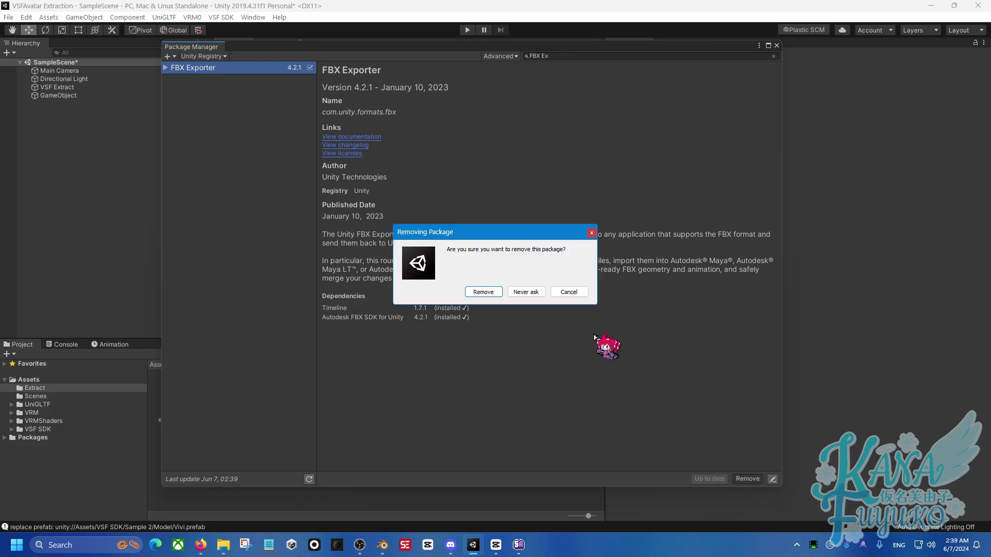
click(591, 233)
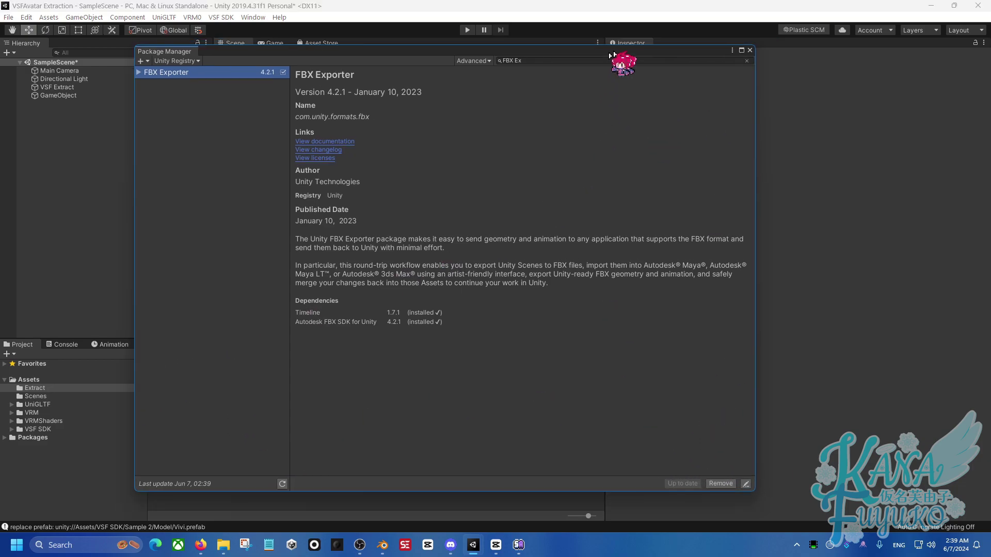
click(767, 46)
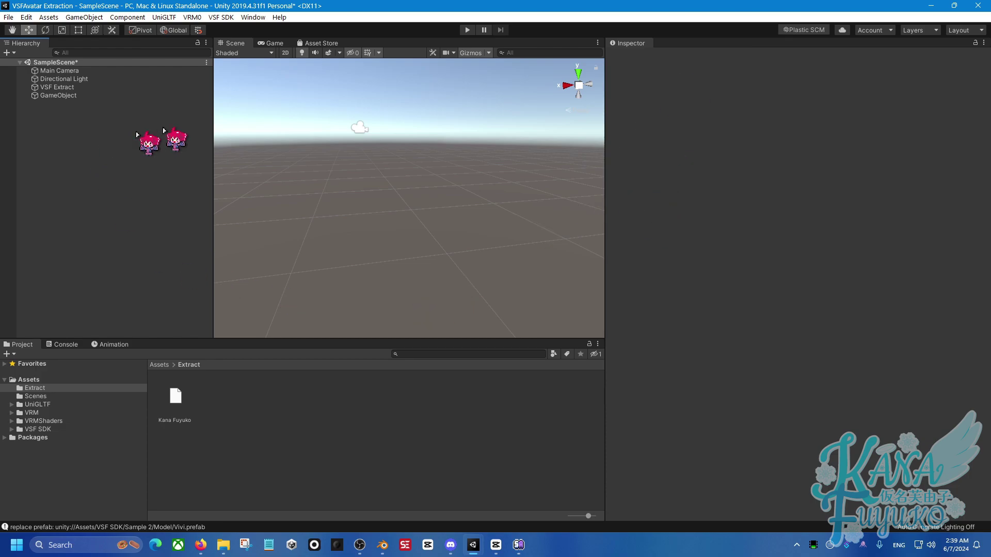
Step: Enter play mode so VSFAvatarTemporary(Clone) spawns, then return to the Scene view
click(467, 30)
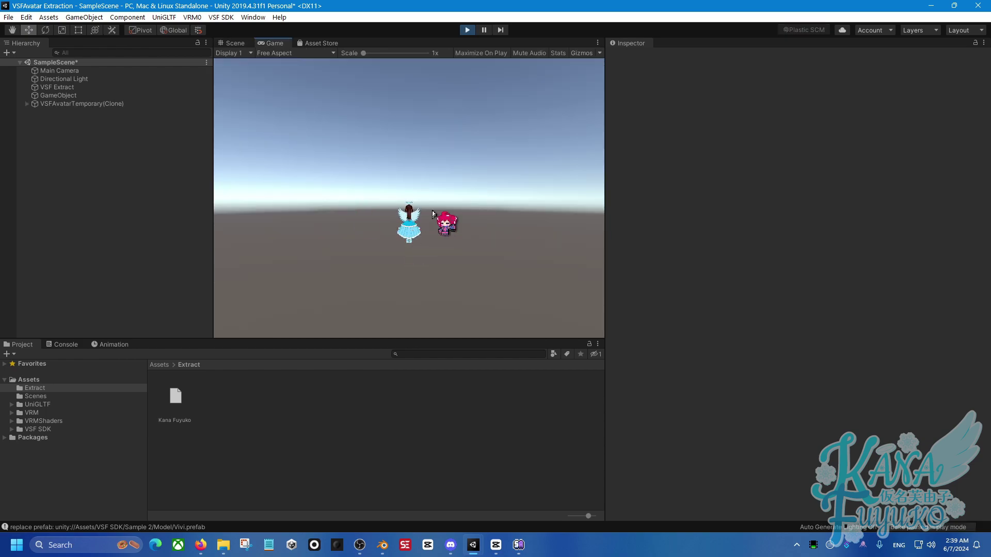
click(248, 43)
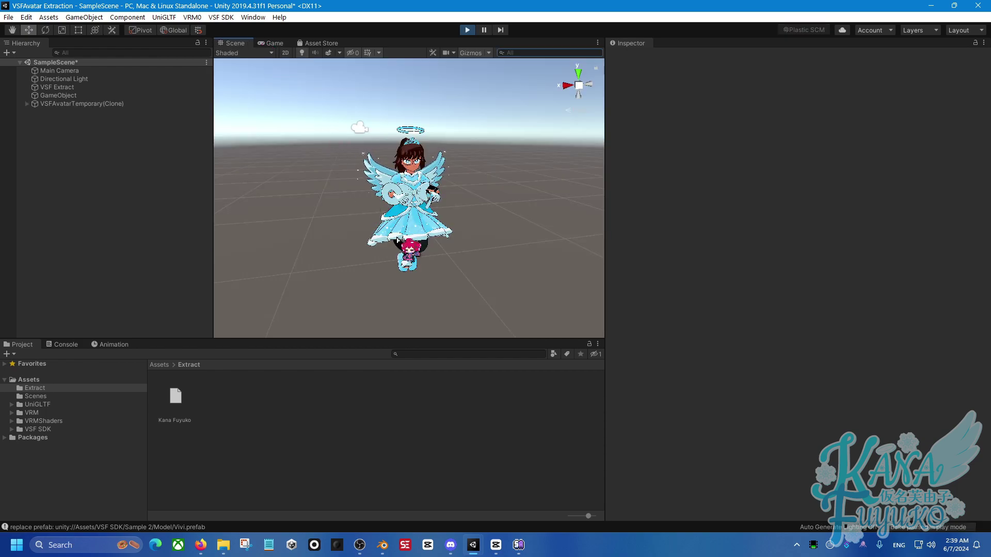
scroll(401, 234, up, 6)
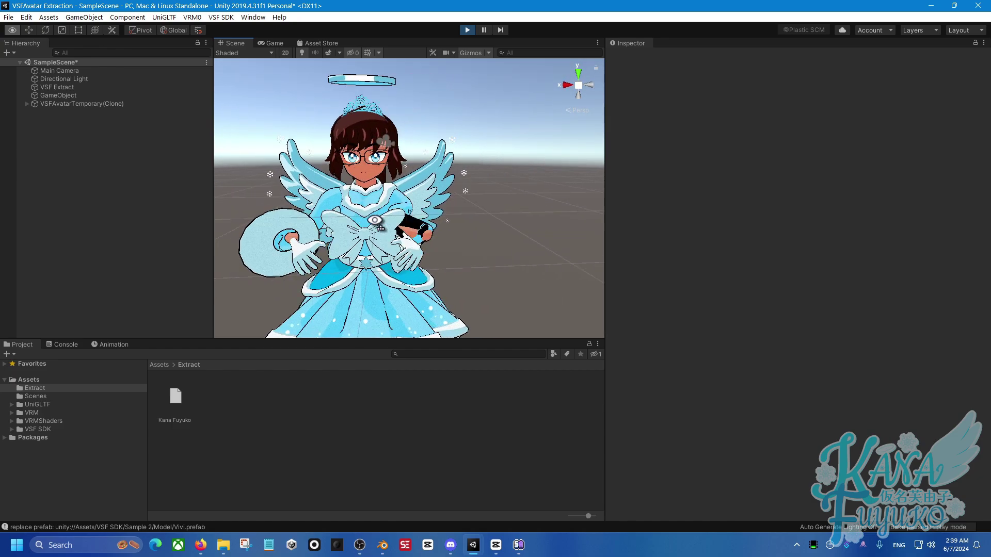
Step: Fly and orbit the Scene camera through face close-up, full-body, three-quarter and front views
key(w)
right_drag(376, 220, 405, 232)
key(s)
key(w)
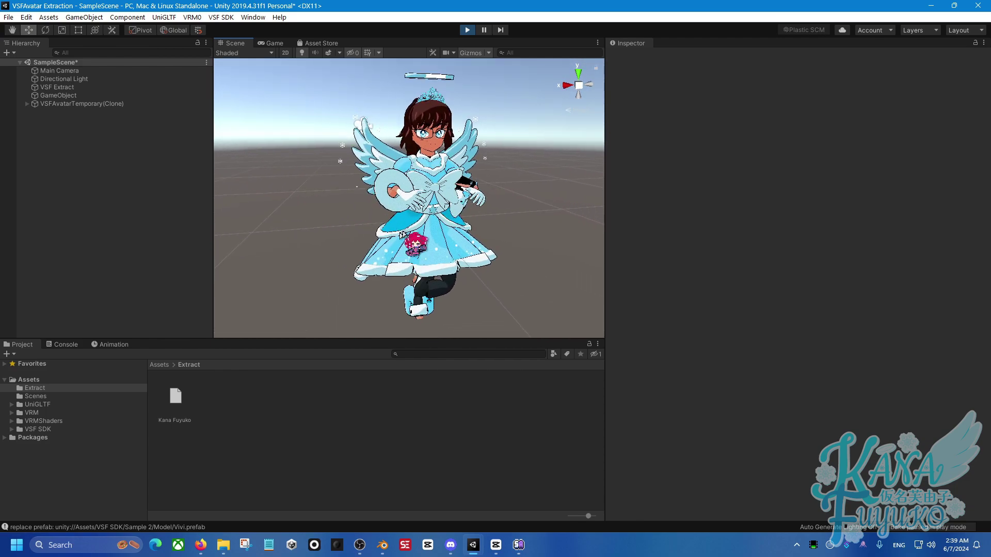
alt+drag(402, 175, 384, 203)
alt+drag(448, 208, 267, 196)
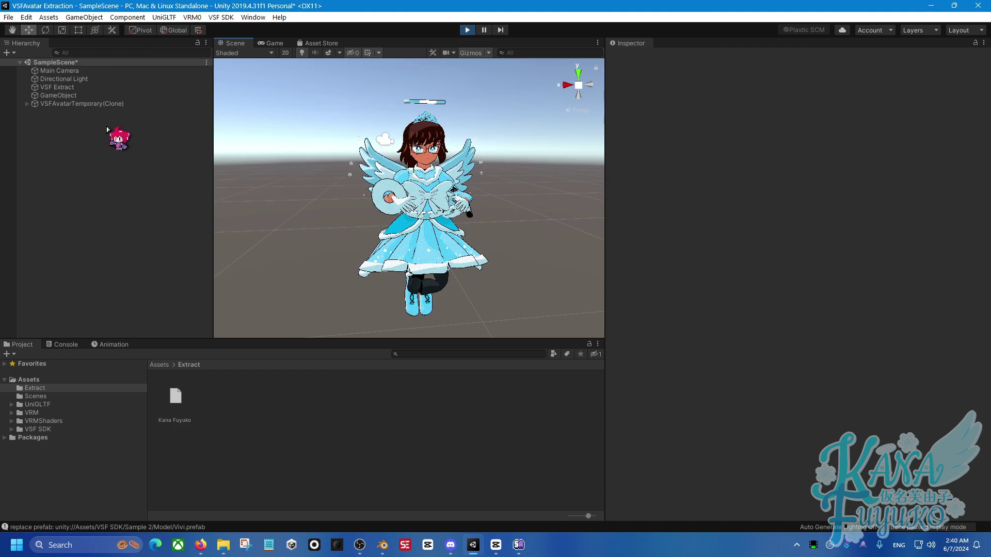
Step: Select VSFAvatarTemporary(Clone) to show its Kana Fuyuko VRM Meta and collapse its children
click(29, 105)
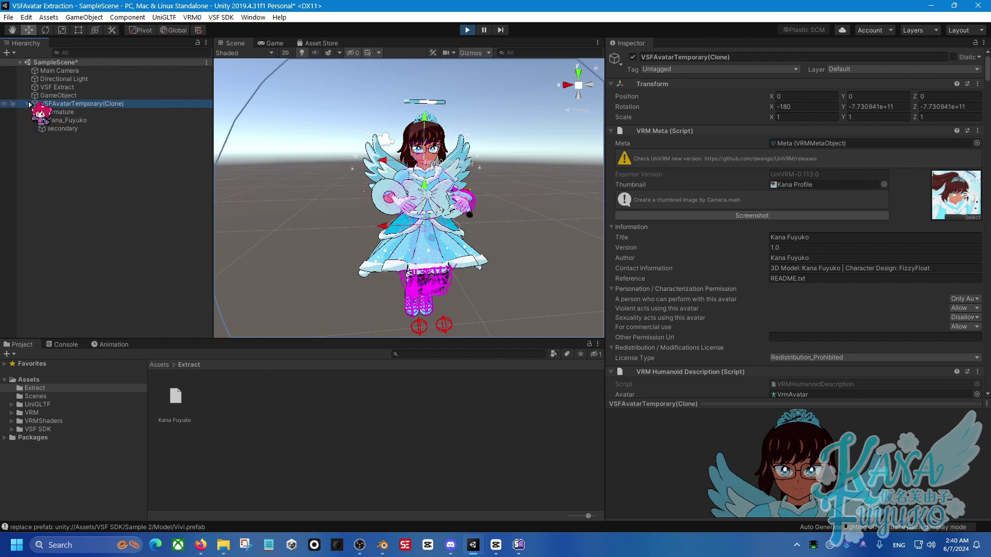
click(28, 104)
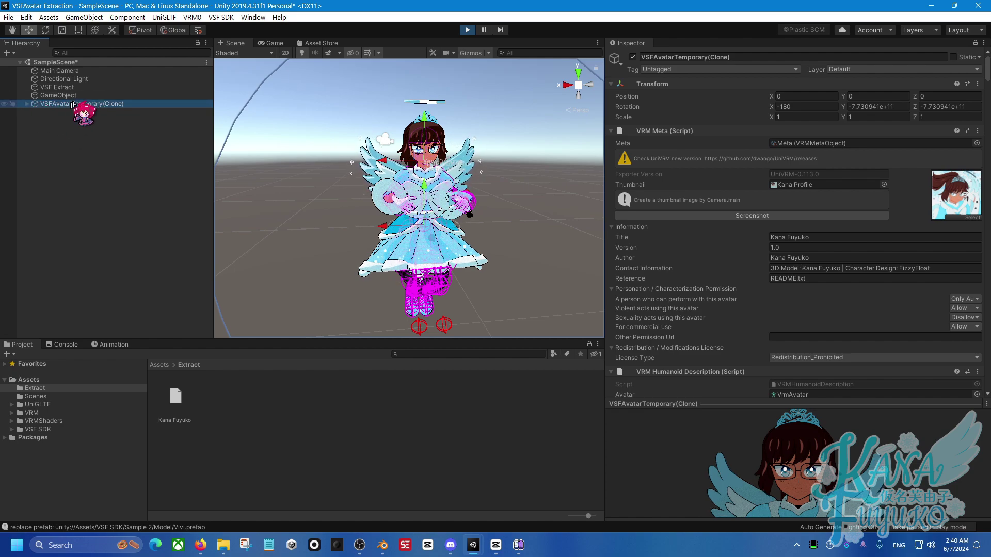
Step: Choose Export To FBX for VSFAvatarTemporary(Clone) and set the Export Path to Desktop
right_click(70, 105)
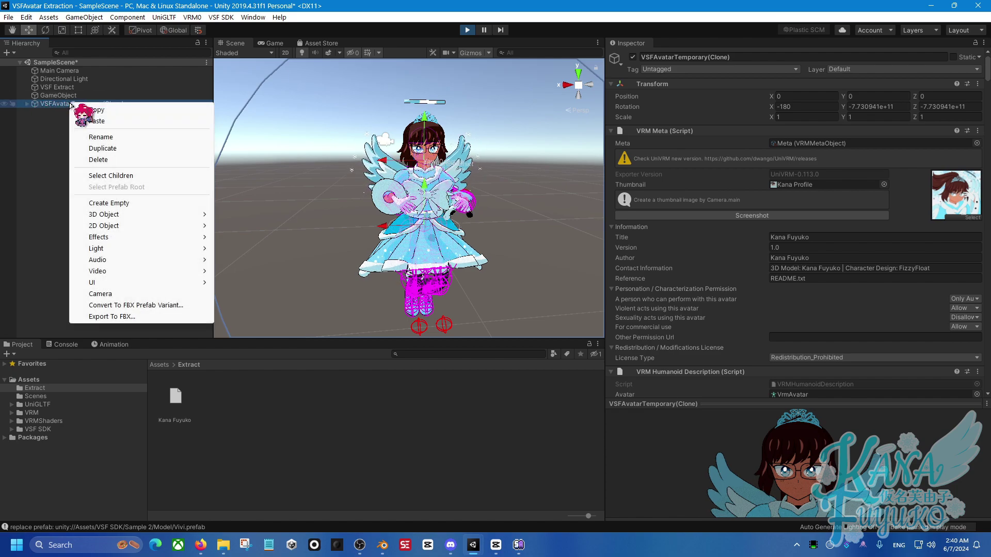
click(136, 317)
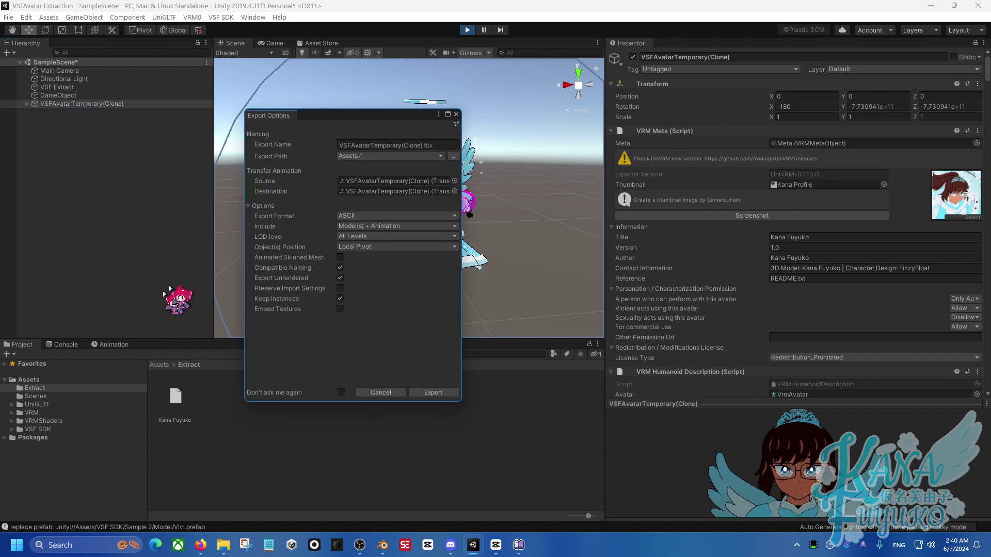
click(452, 156)
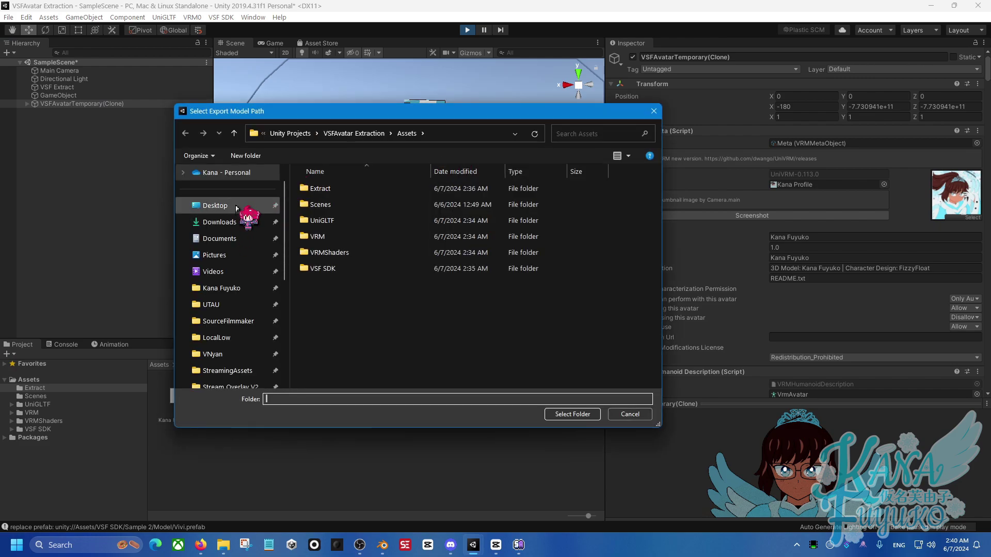
click(236, 207)
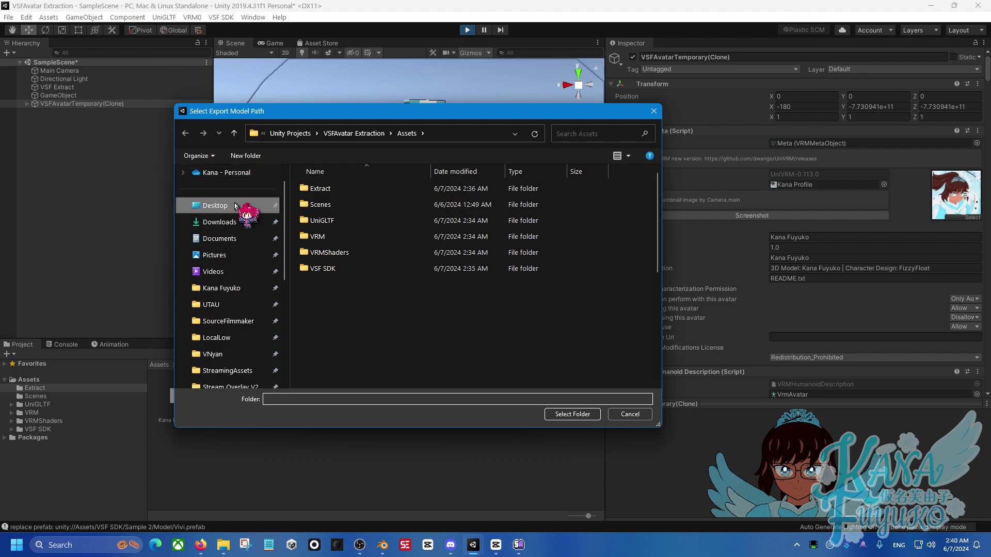
click(571, 414)
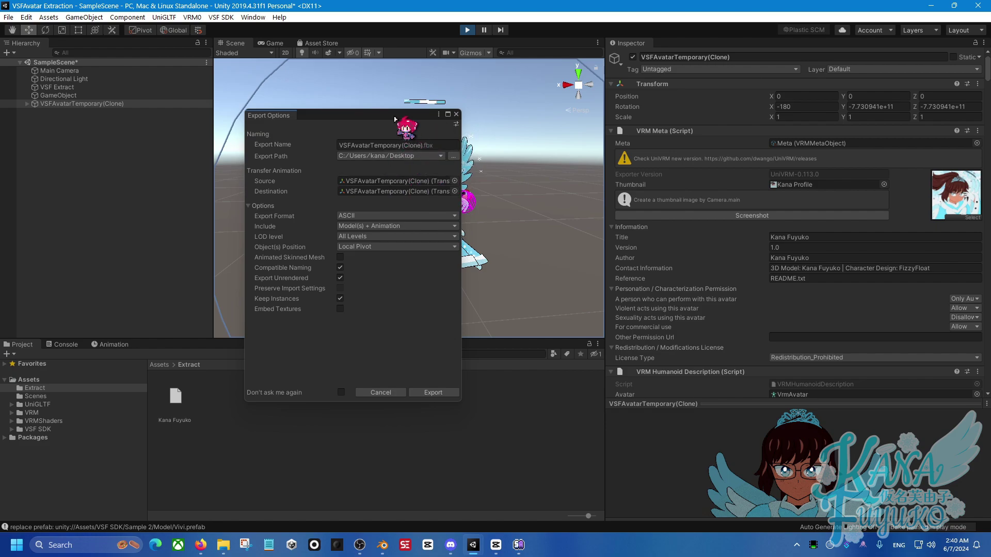
Step: Set the FBX export format to Binary and enable Embed Textures
drag(395, 119, 268, 148)
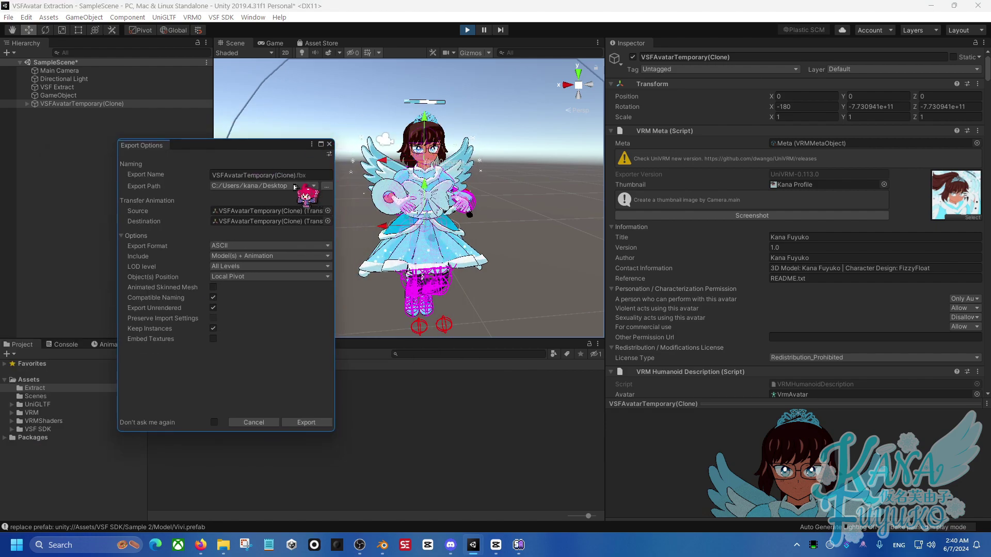
drag(241, 176, 287, 175)
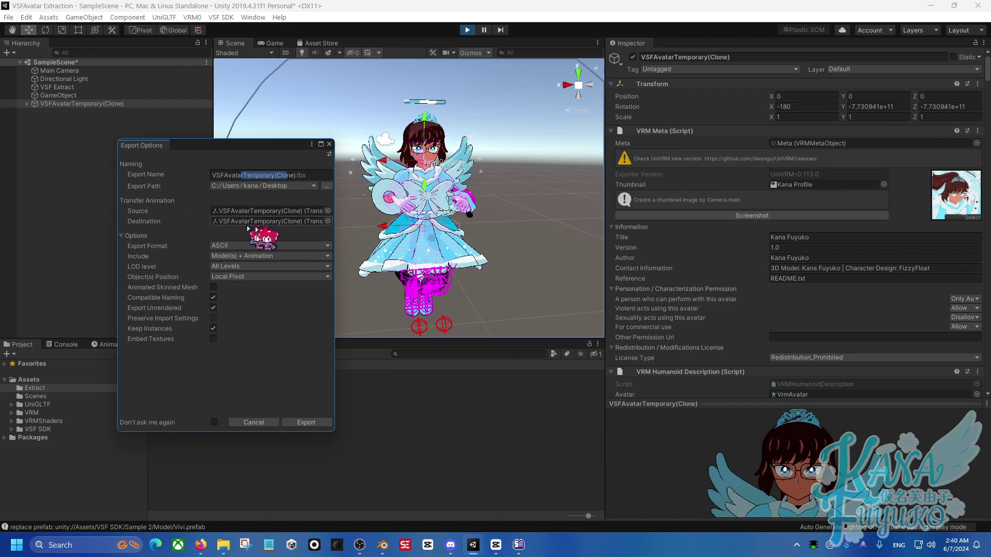
click(226, 246)
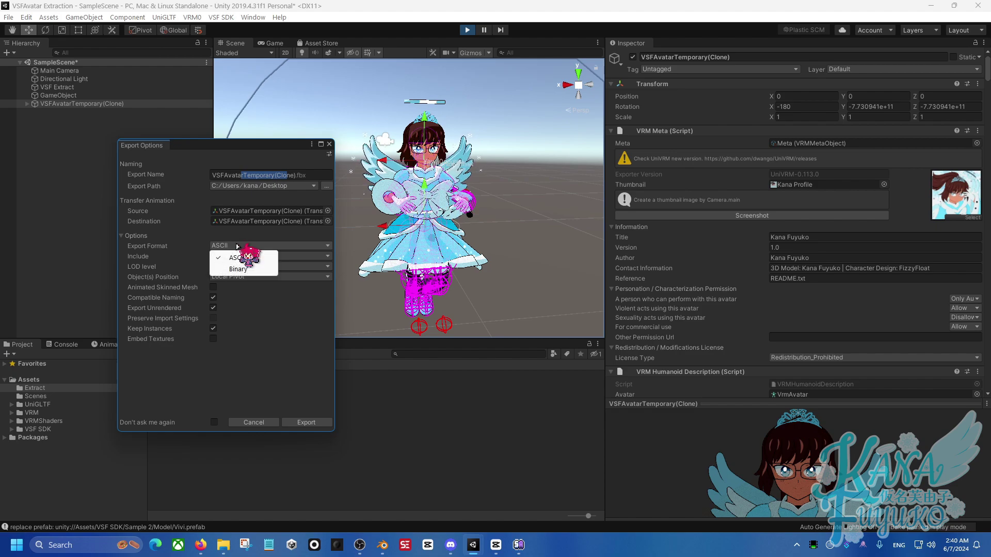
click(262, 270)
click(254, 247)
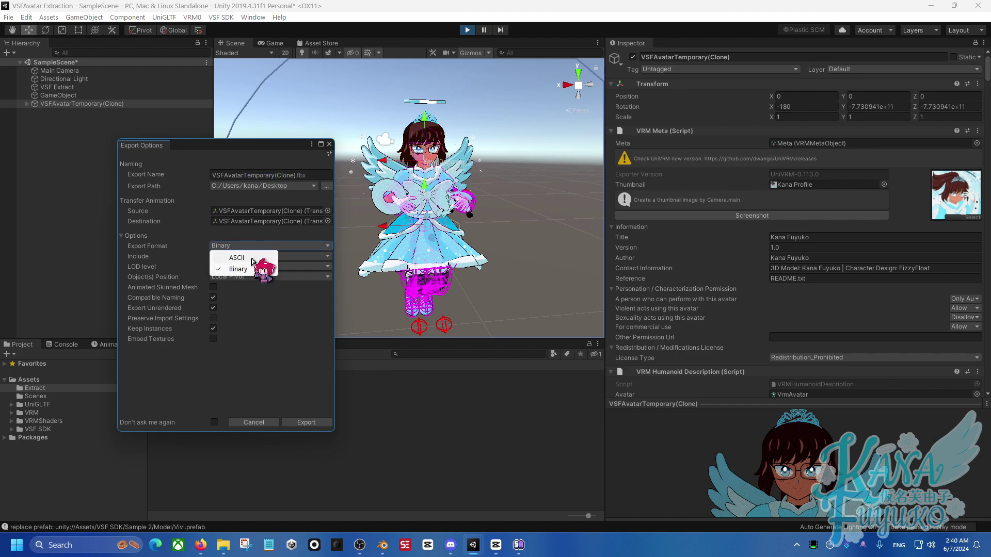
click(265, 348)
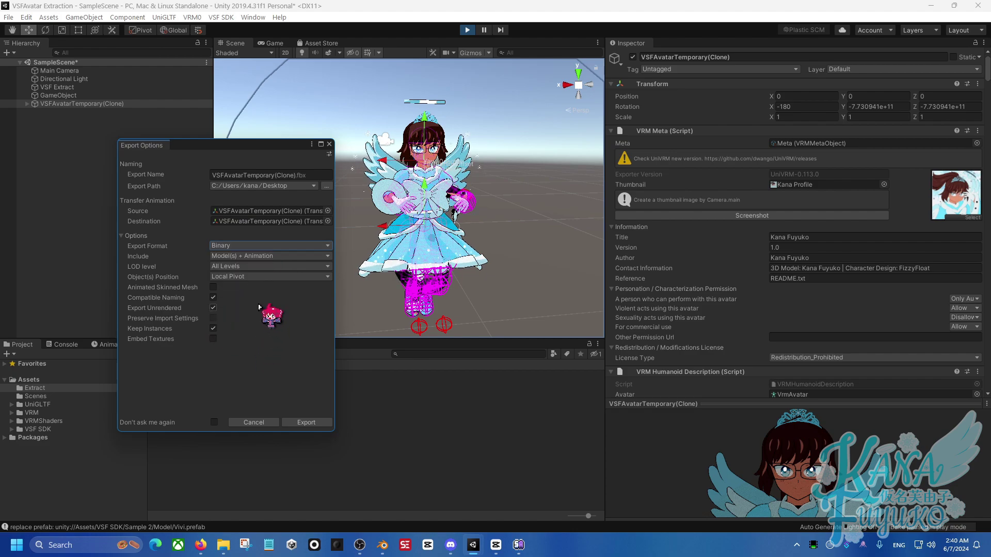
click(214, 339)
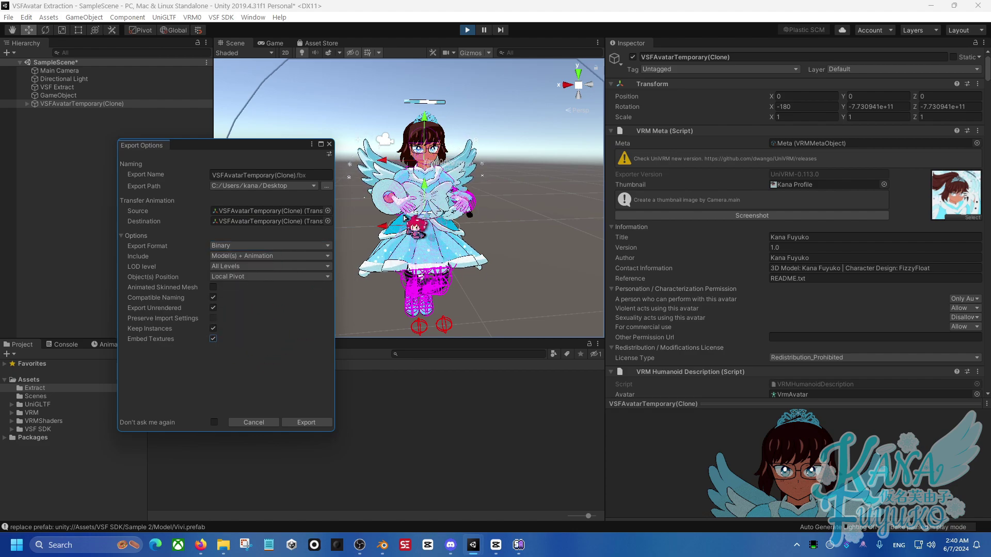
Step: Confirm Include stays Model(s) + Animation while repositioning the dialog and scene camera
drag(262, 152, 218, 149)
scroll(437, 164, up, 5)
alt+drag(436, 151, 436, 173)
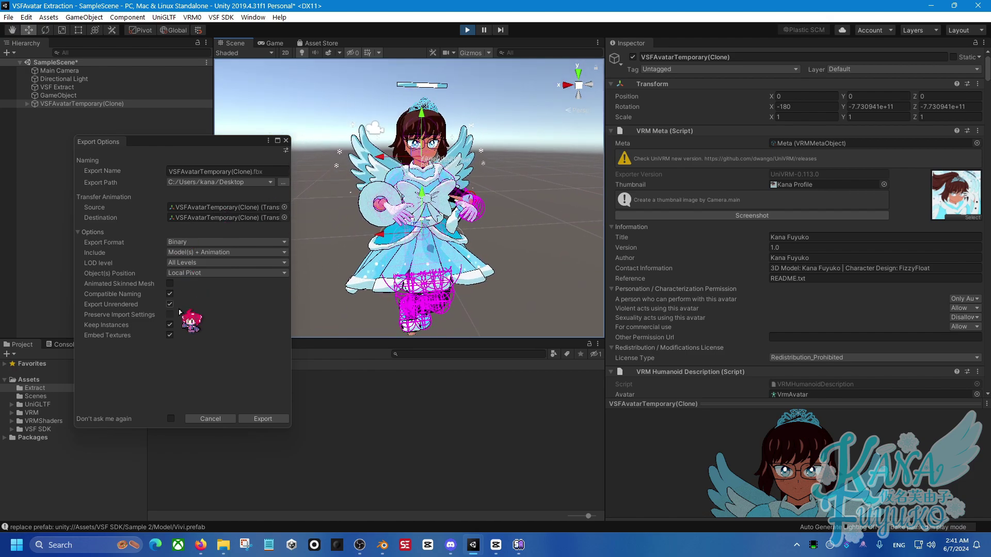
click(247, 253)
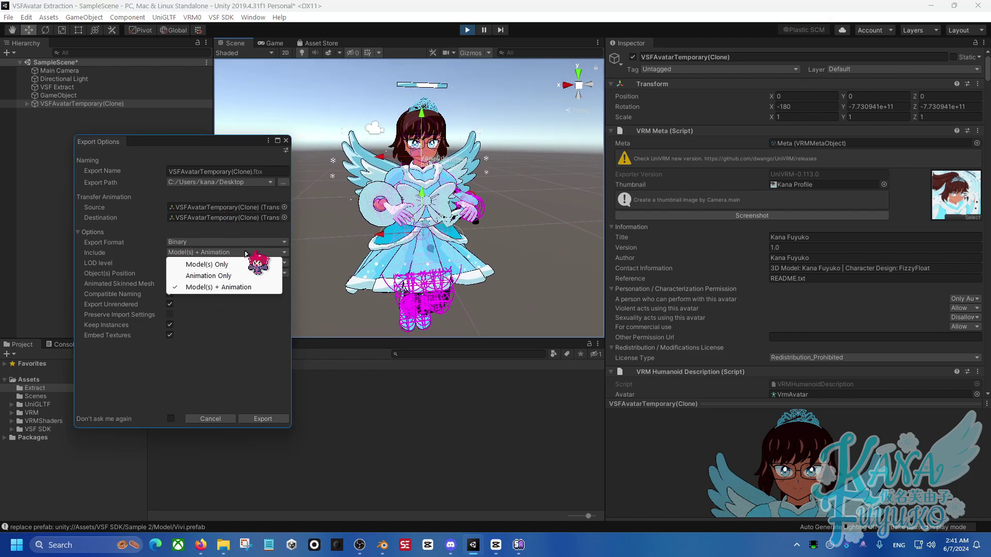
click(148, 367)
drag(204, 145, 229, 135)
right_drag(361, 201, 440, 197)
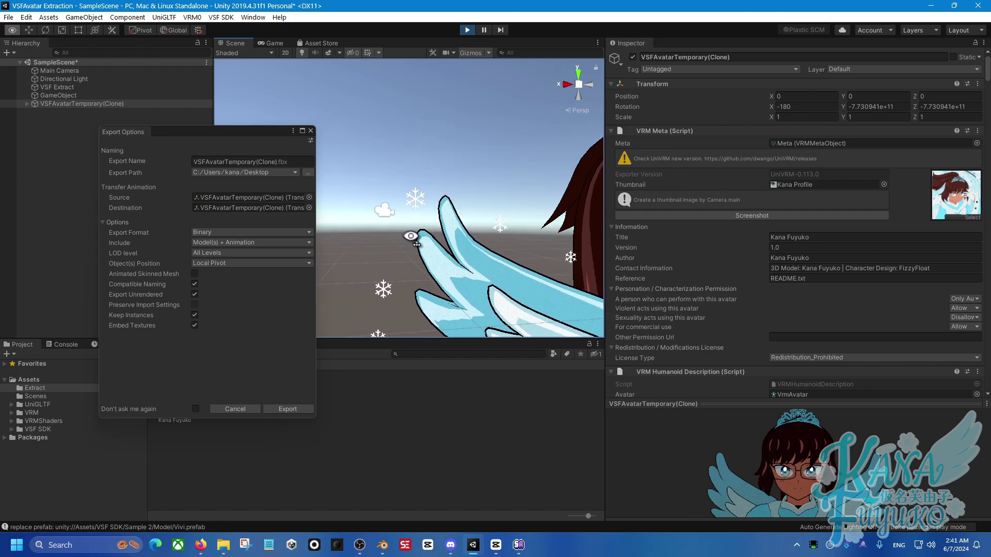
right_drag(445, 180, 418, 277)
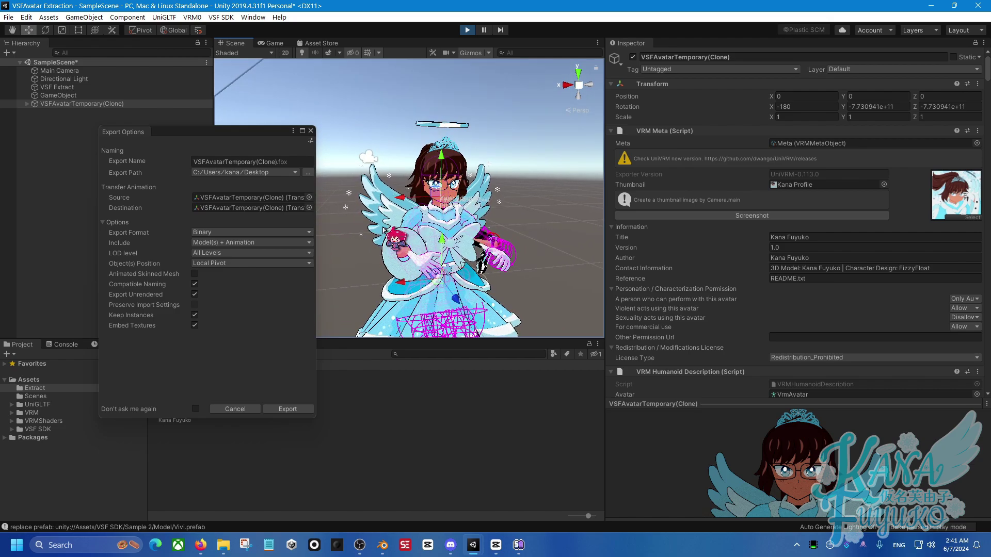
scroll(724, 292, down, 20)
scroll(664, 280, up, 5)
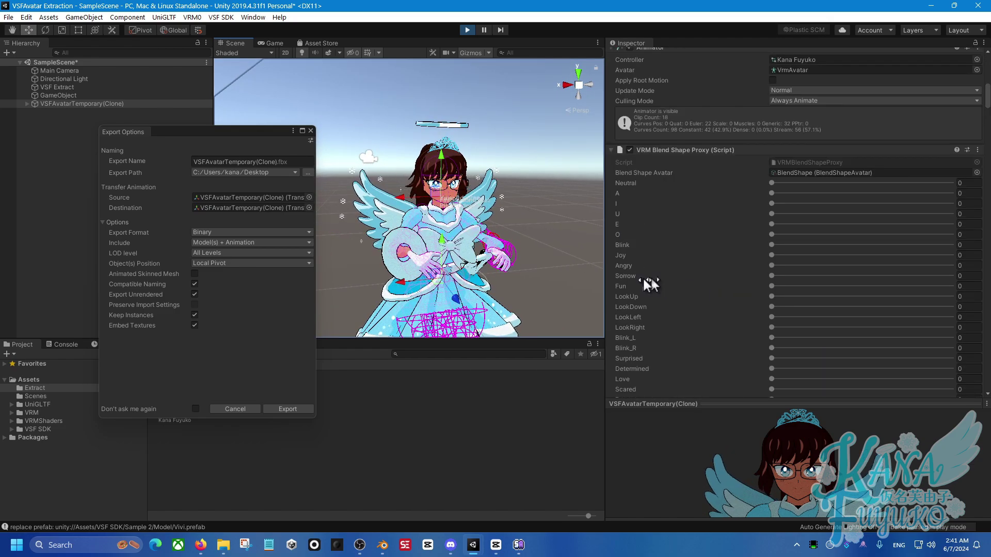
click(21, 103)
click(58, 120)
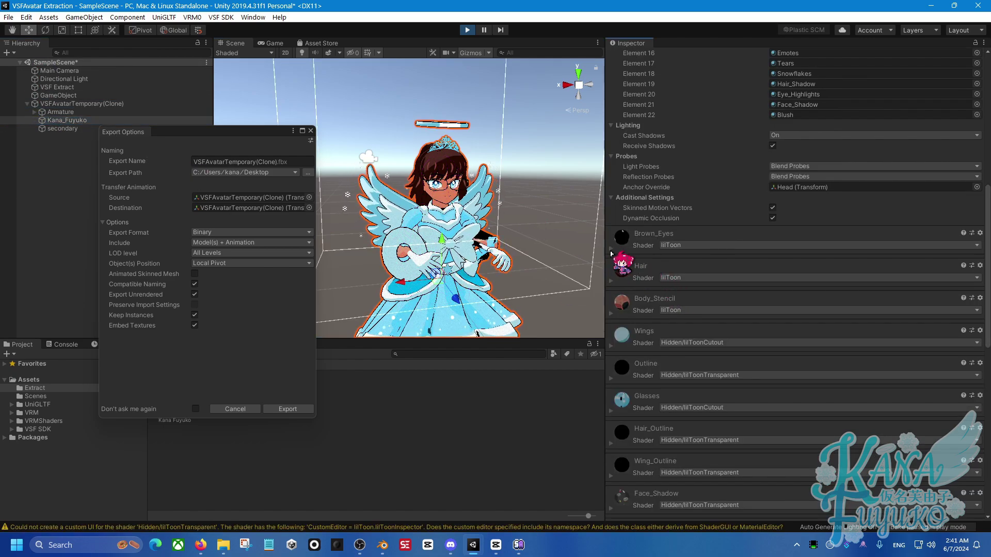
click(613, 250)
scroll(667, 335, down, 6)
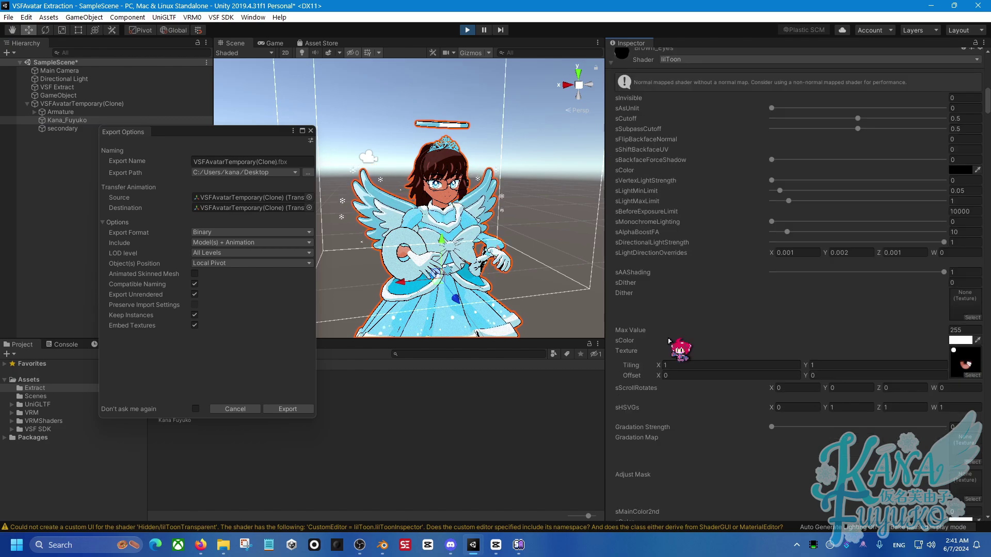
scroll(720, 280, up, 4)
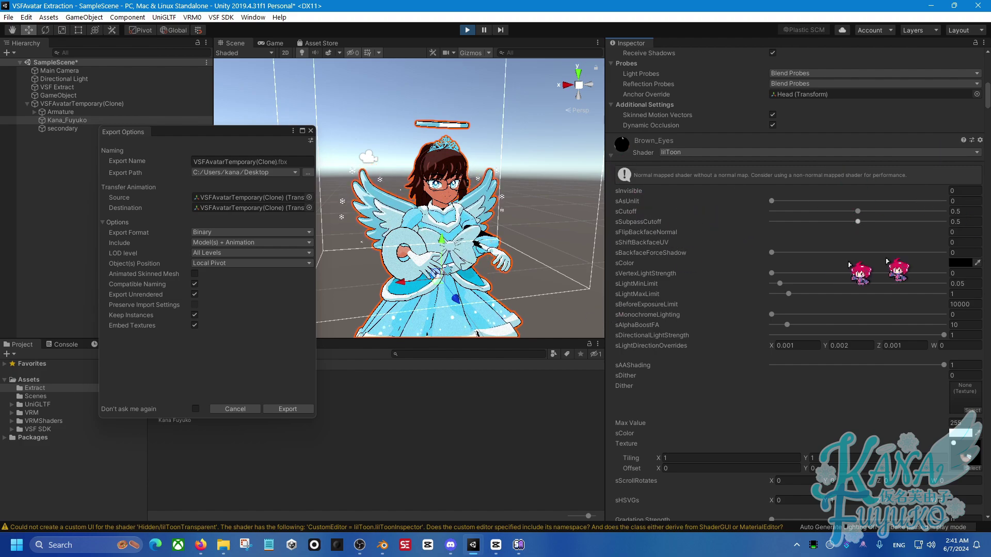
scroll(738, 367, down, 4)
scroll(786, 235, up, 6)
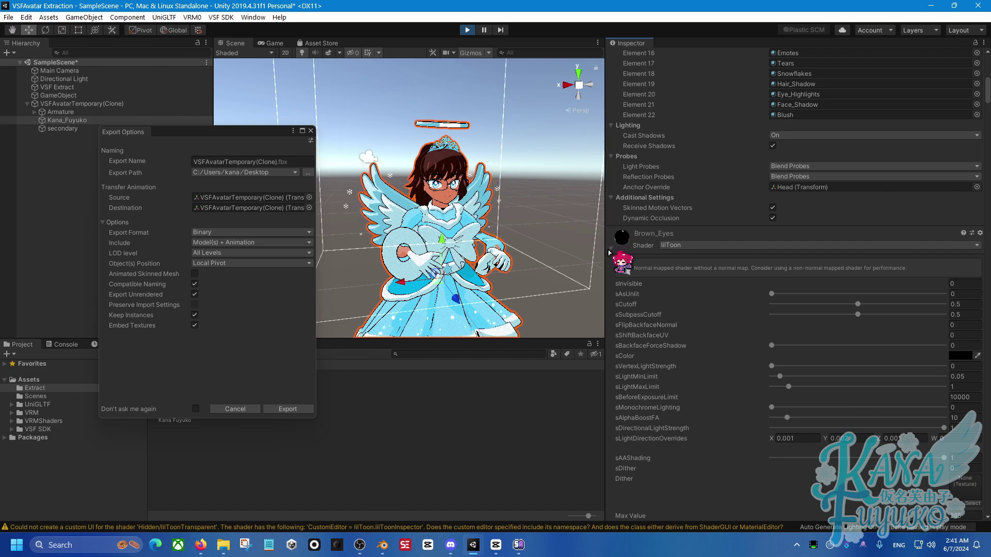
click(613, 252)
scroll(774, 280, up, 8)
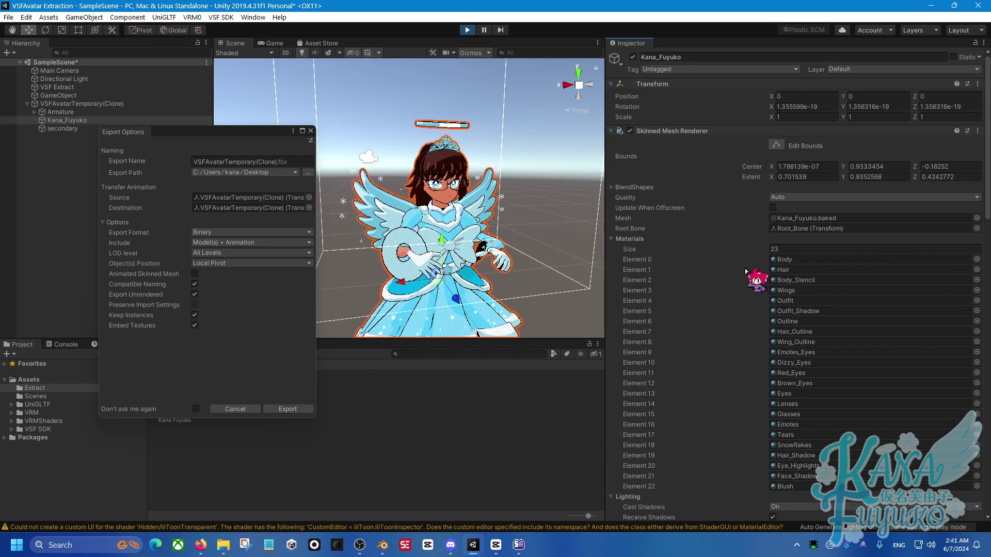
click(27, 104)
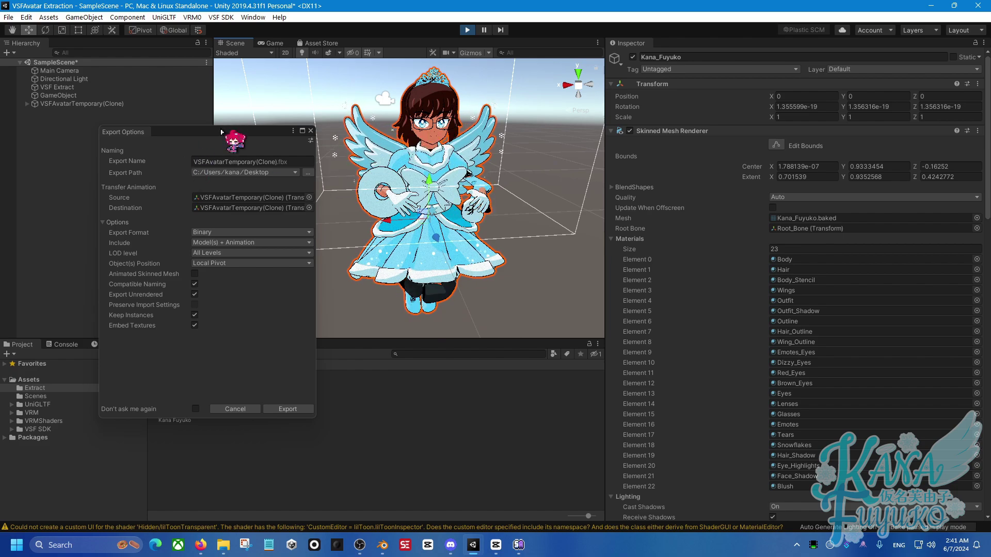
Step: Export the FBX, overwriting the existing VSFAvatarTemporary(Clone).fbx on the Desktop
drag(233, 133, 192, 135)
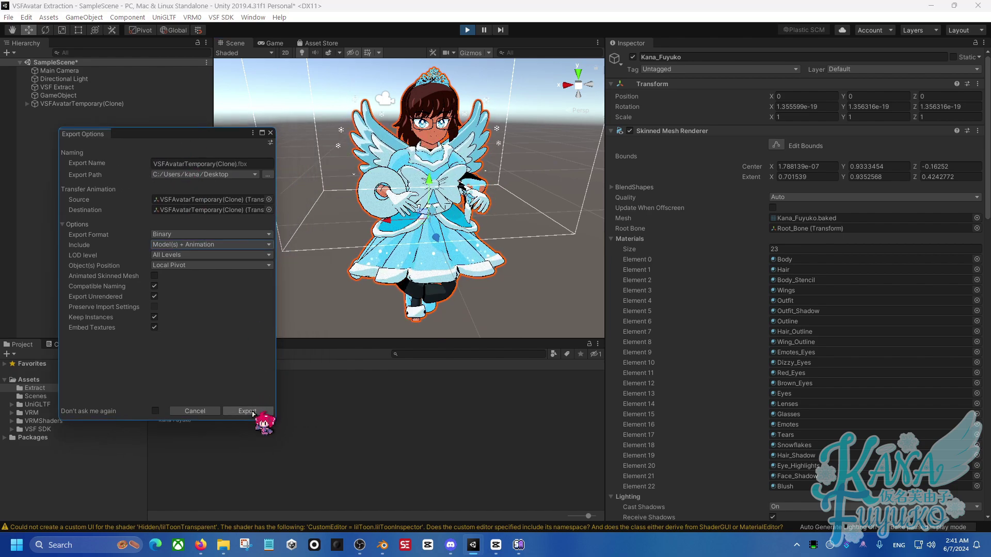
click(251, 412)
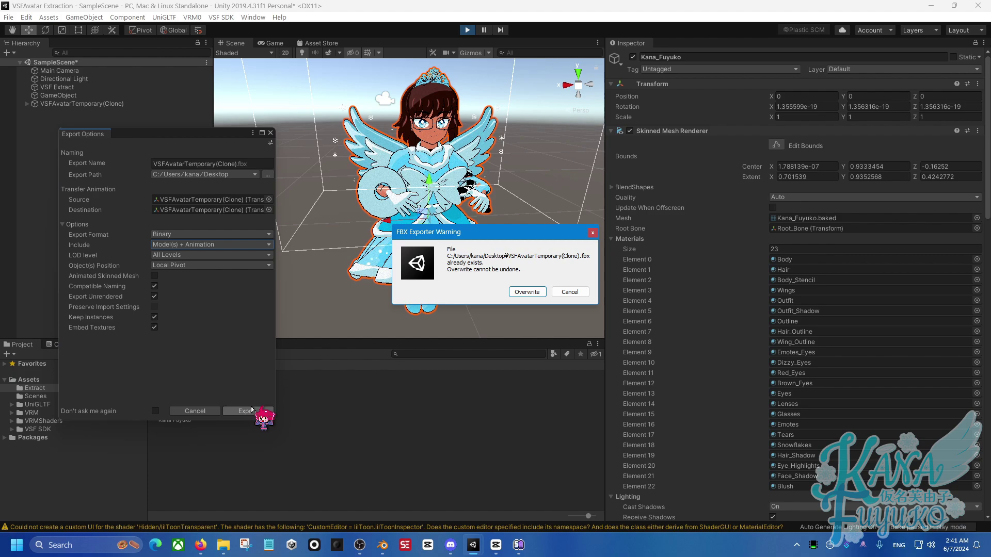
click(525, 295)
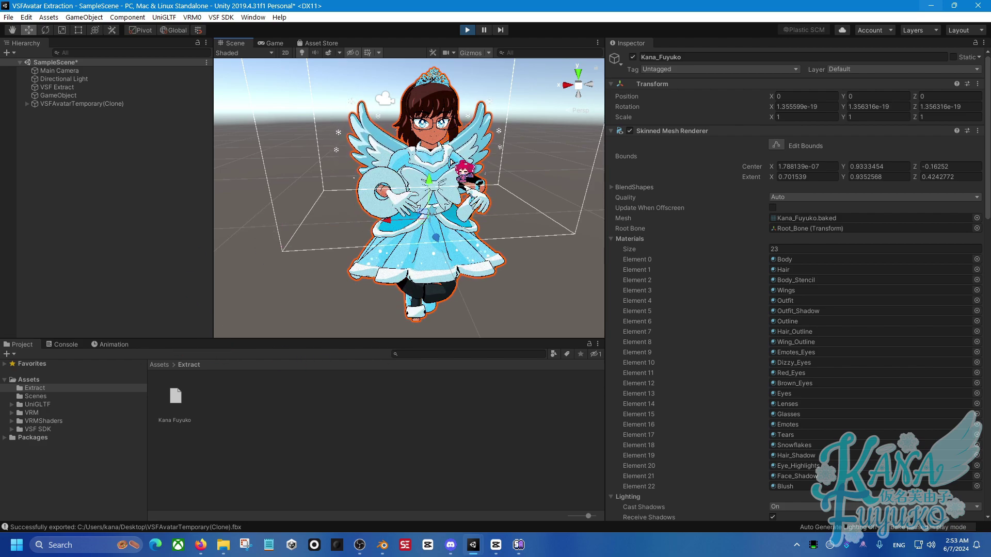
Step: Orbit the Scene view, then stop play mode to clear the avatar clone
mouse_move(461, 157)
alt+mouse_down()
mouse_move(452, 156)
mouse_move(456, 175)
alt+mouse_up()
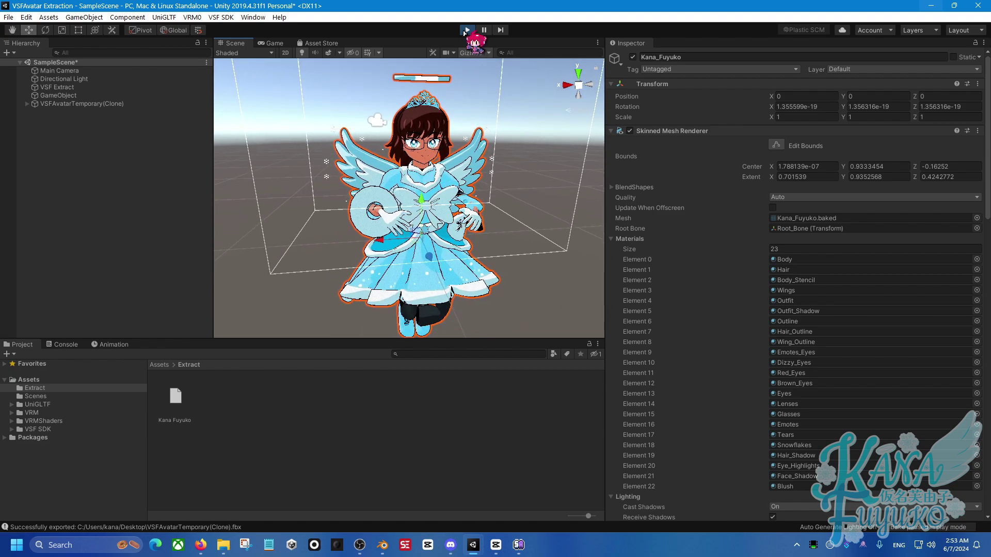
click(466, 30)
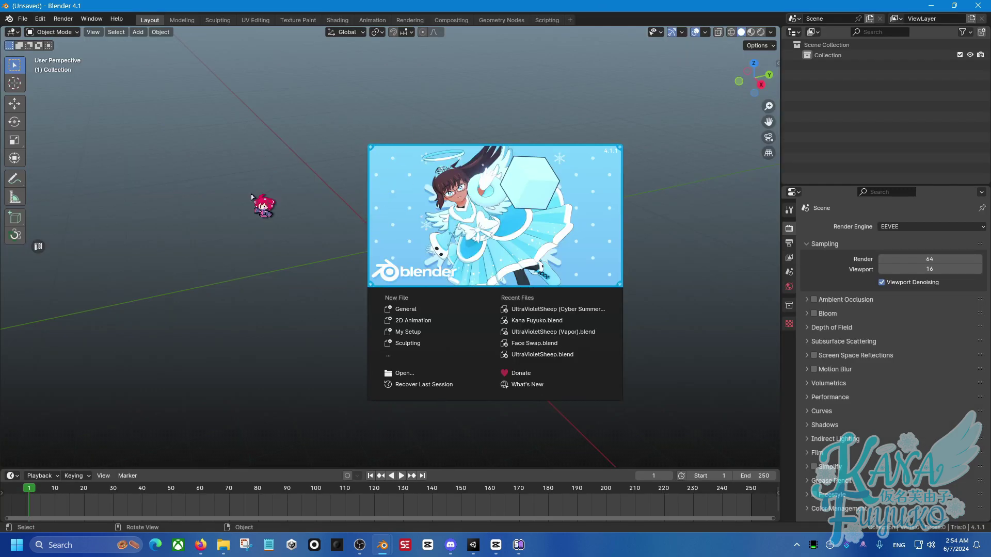
Step: Close the splash and import VSFAvatarTemporary(Clone).fbx from the Desktop as FBX
click(261, 199)
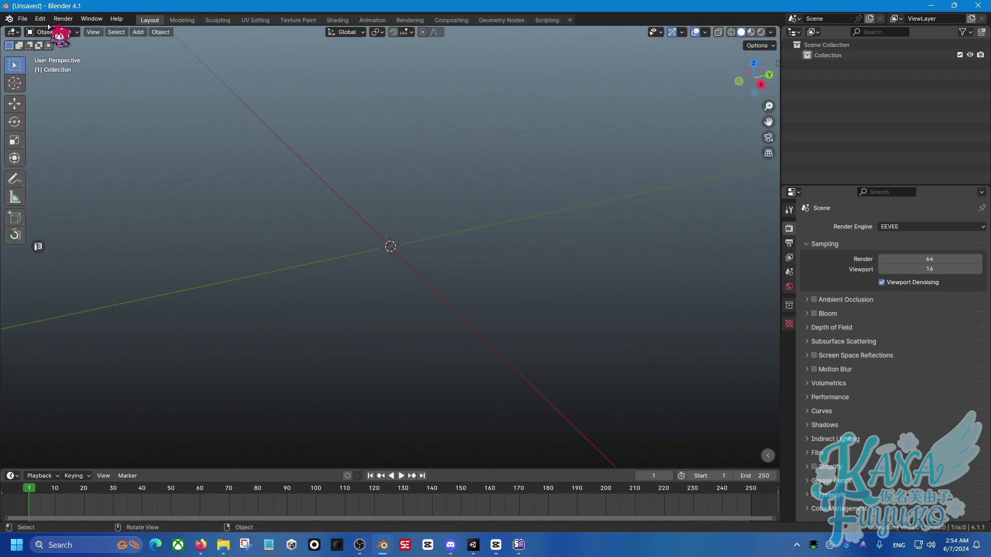
click(23, 19)
mouse_move(83, 170)
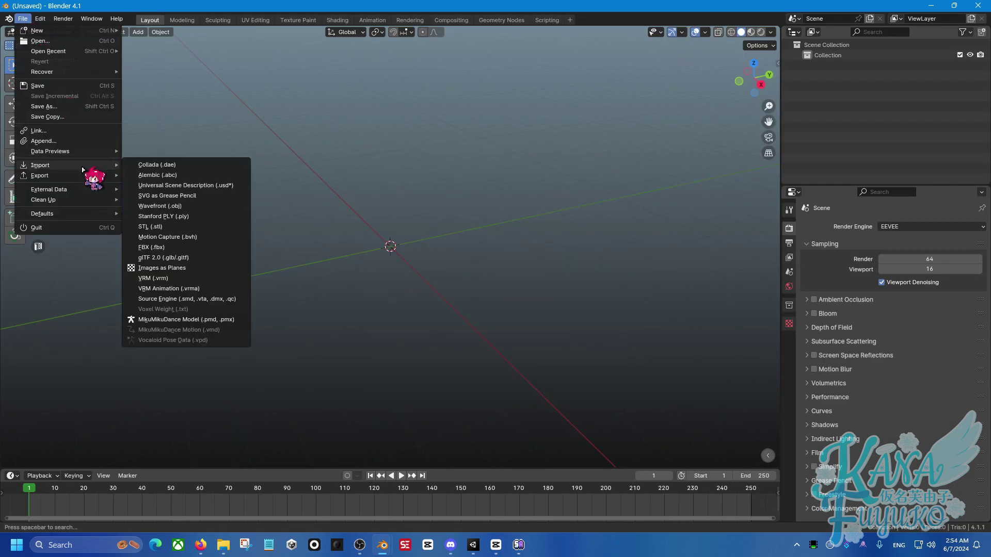
click(155, 247)
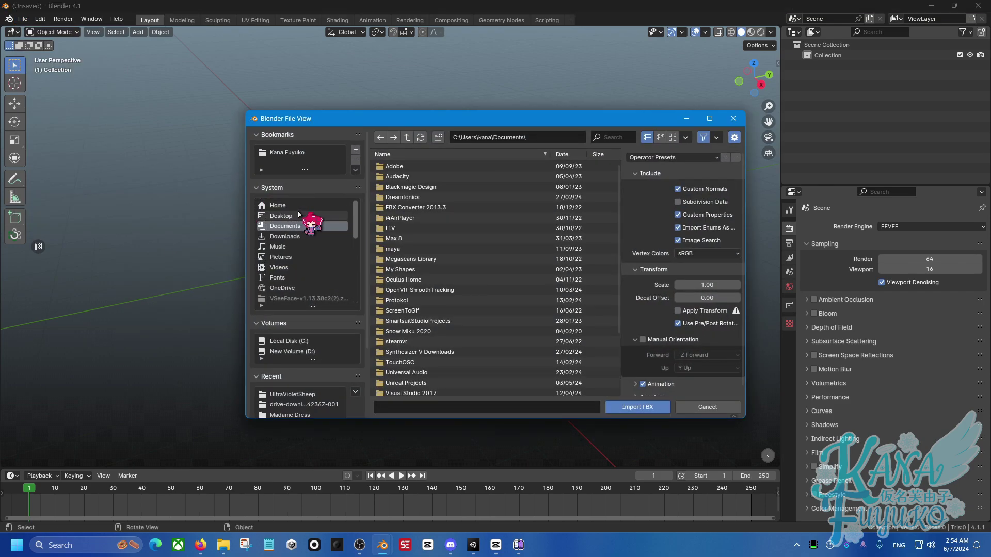
click(281, 216)
scroll(511, 278, down, 5)
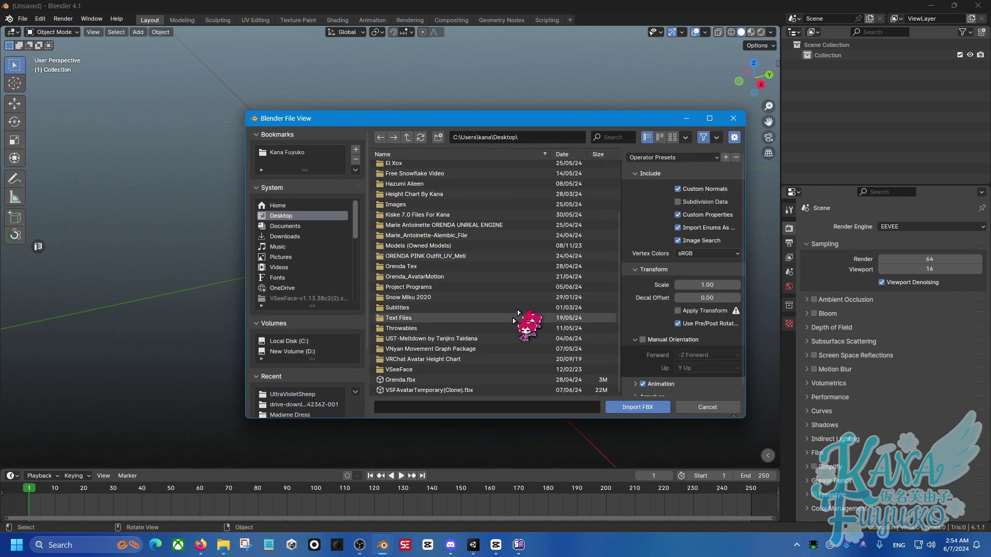
click(463, 391)
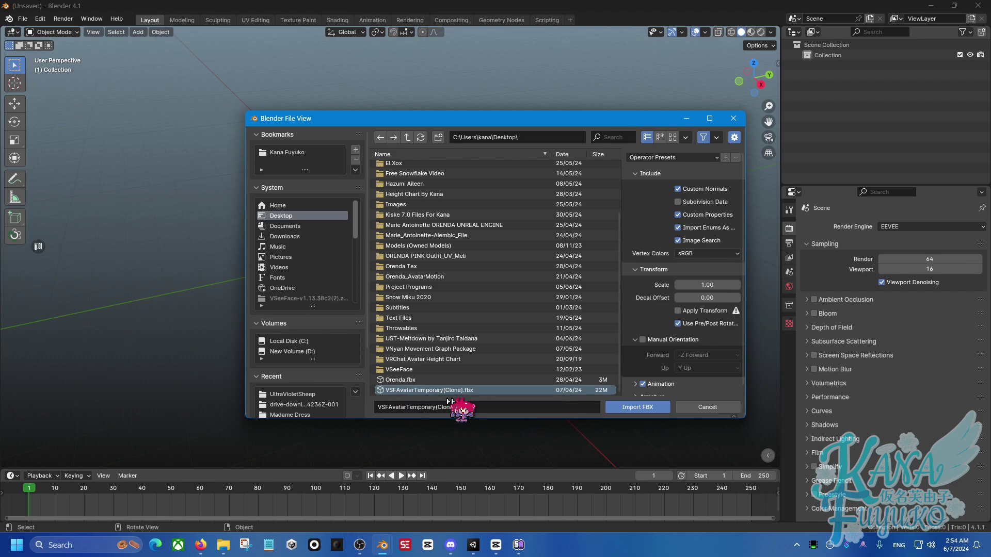
click(634, 408)
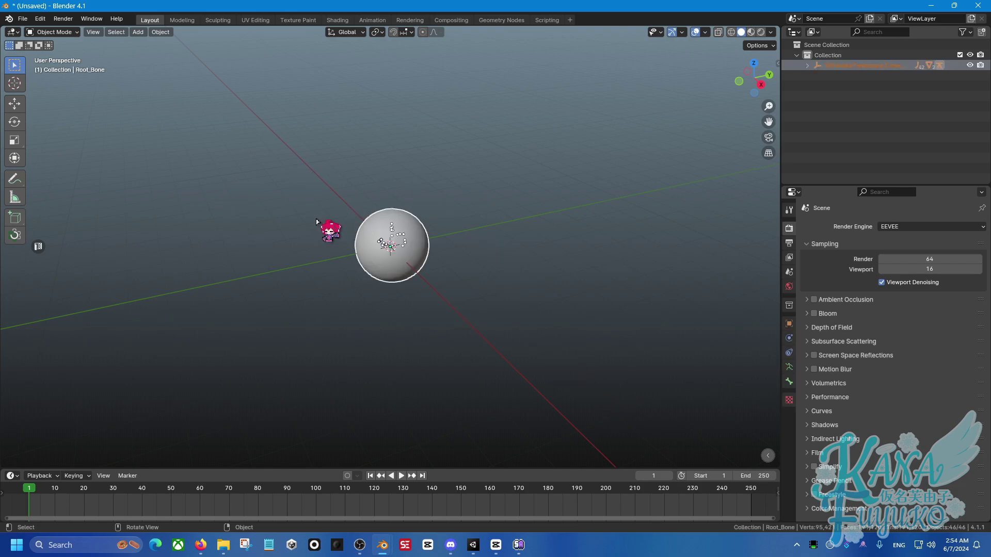
Step: Select and delete the Noise_Filter sphere enclosing the imported avatar
scroll(349, 279, up, 12)
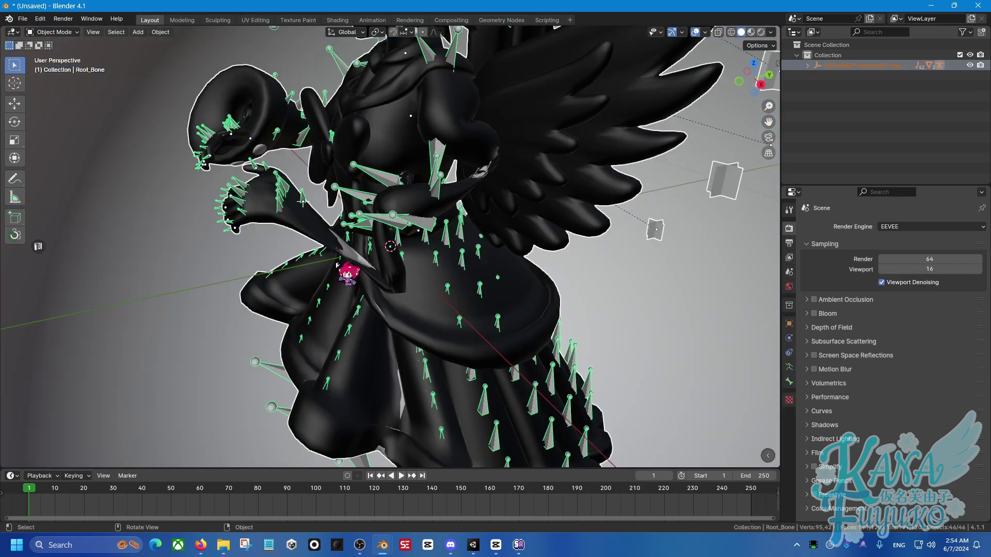
middle_drag(336, 264, 471, 243)
scroll(475, 243, down, 6)
click(527, 185)
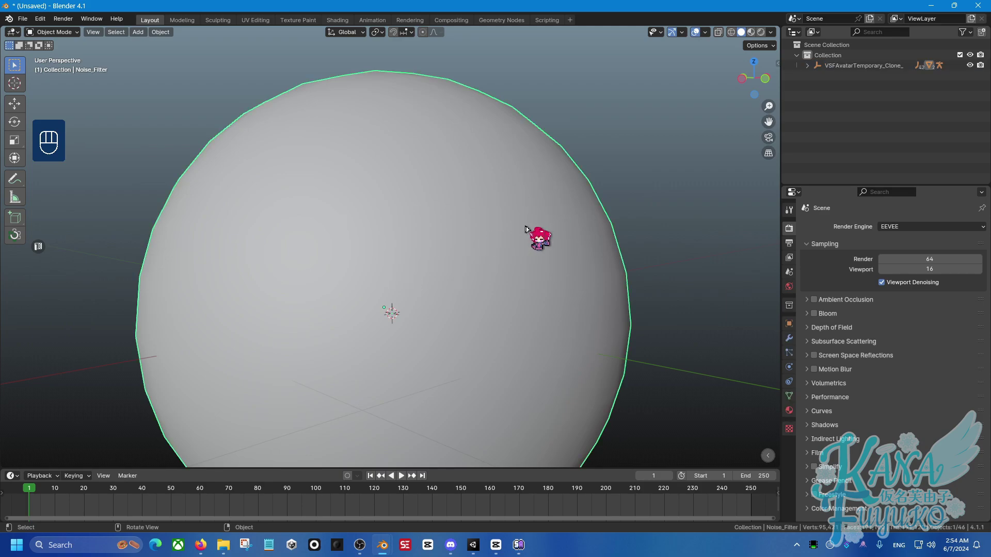
key(x)
click(536, 213)
Step: Orbit and pan the viewport to frame the whole winged figure with its halo
middle_drag(518, 203, 420, 273)
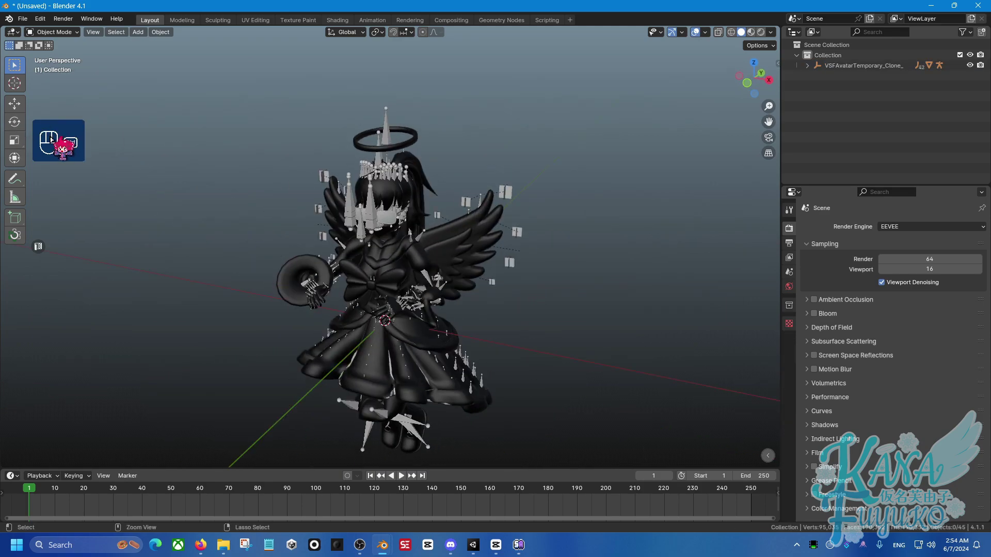
scroll(282, 309, up, 2)
middle_drag(282, 308, 381, 232)
ctrl+middle_drag(413, 125, 399, 293)
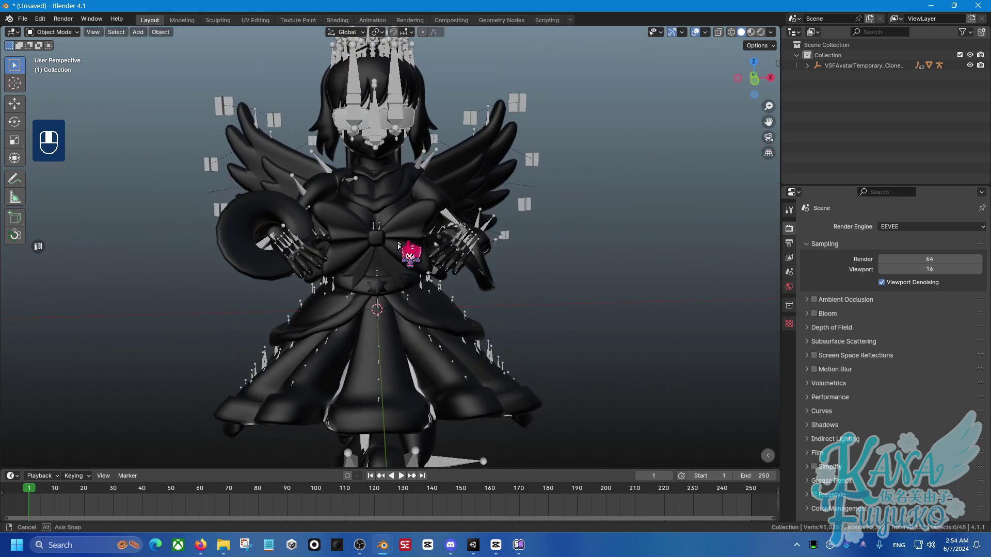
middle_drag(399, 246, 412, 118)
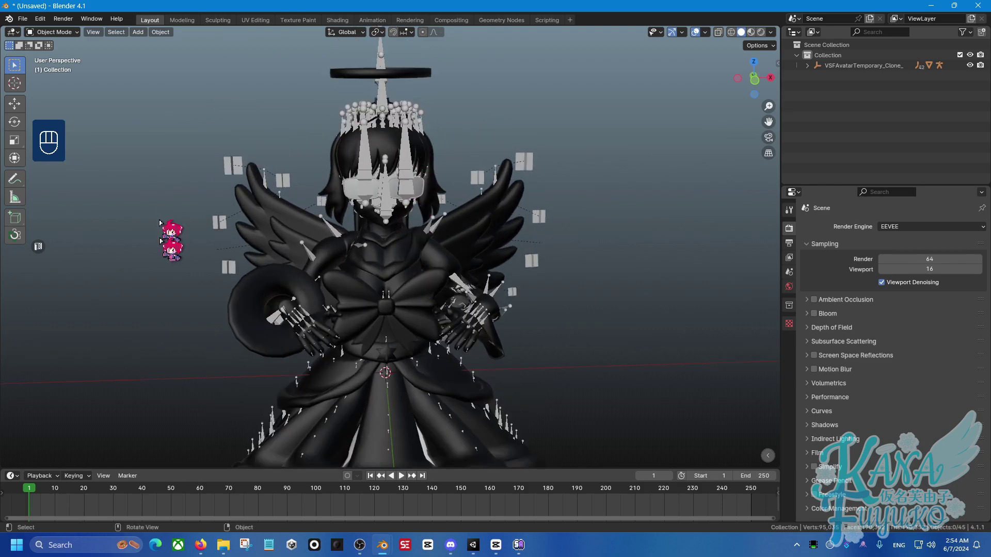
Step: Put the armature in Pose Mode and clear bone rotations and locations with Alt+R and Alt+G
click(405, 111)
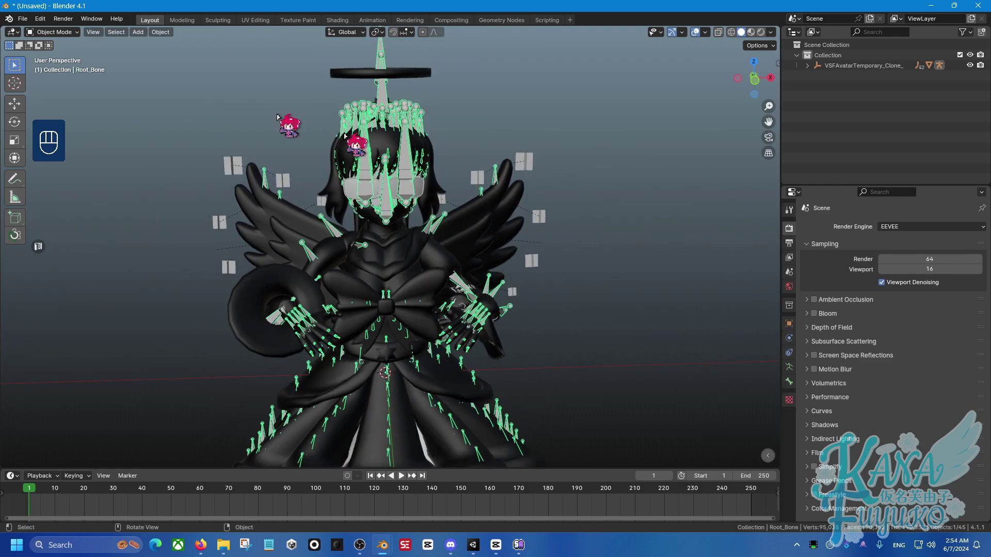
click(75, 34)
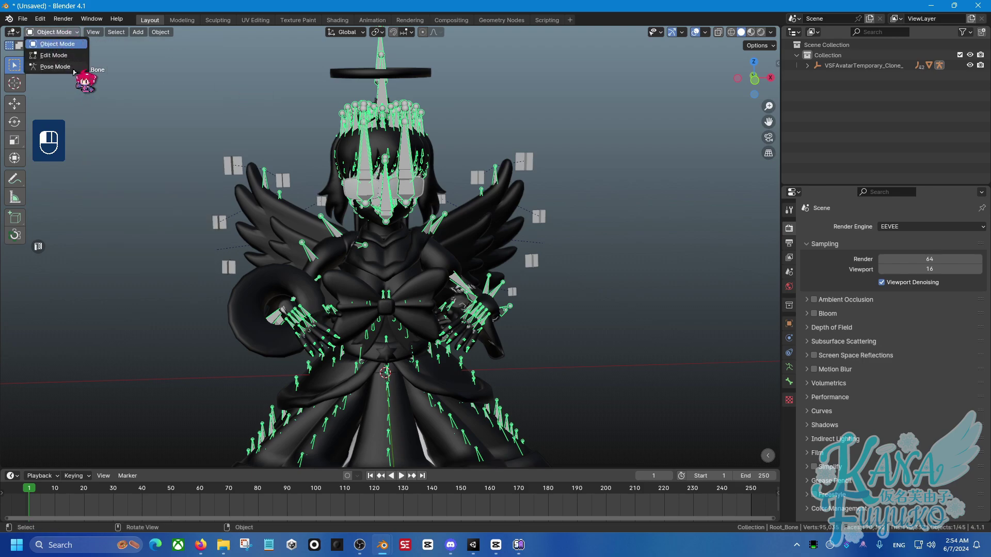
click(55, 66)
middle_drag(243, 178, 464, 250)
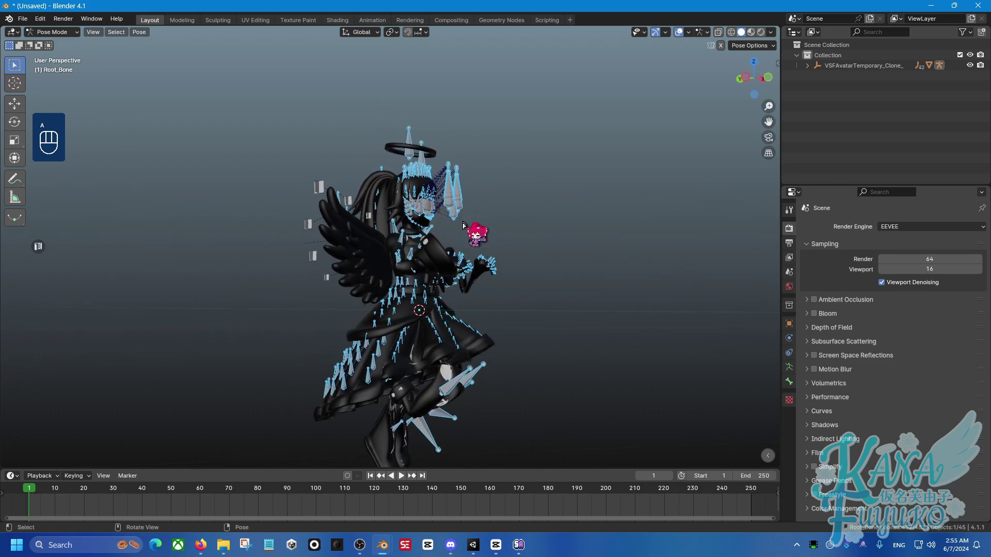
key(alt+r)
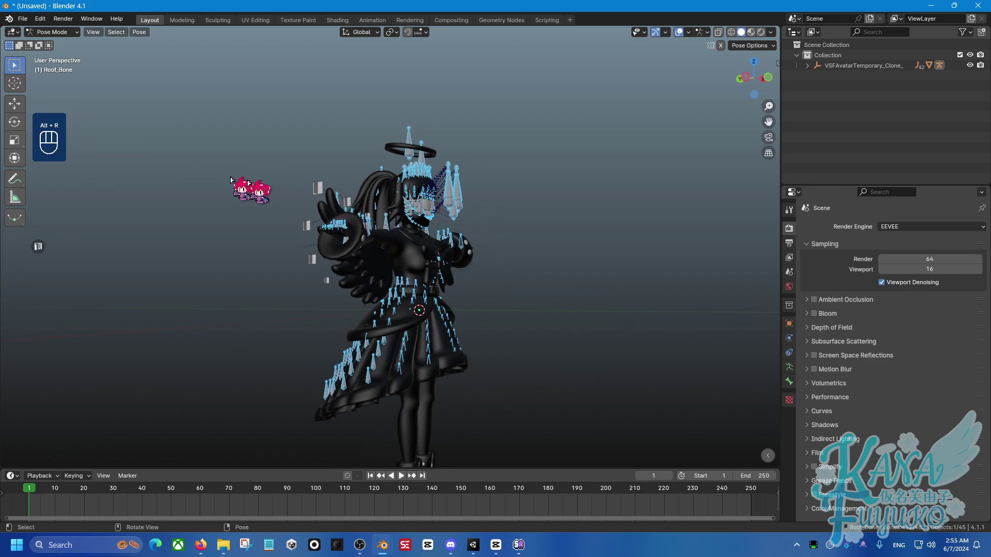
key(alt+g)
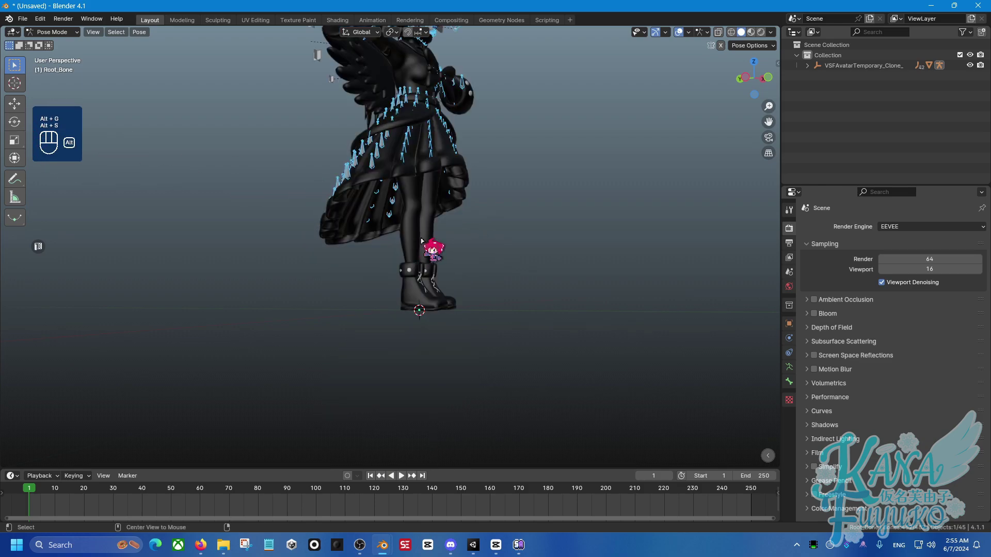
middle_drag(421, 241, 341, 298)
scroll(375, 210, down, 2)
Step: Switch the editor back to Object Mode
click(52, 32)
click(49, 43)
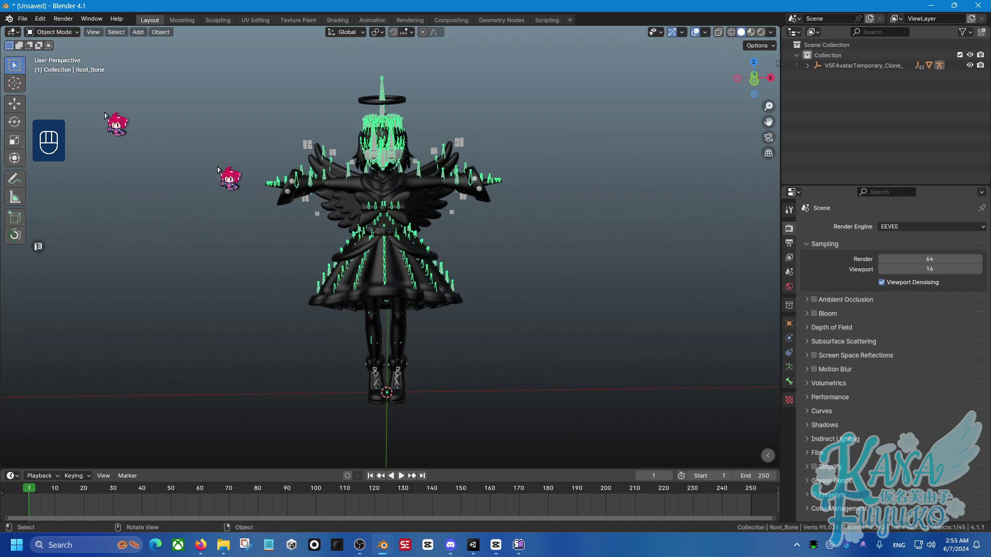
scroll(356, 194, up, 3)
Step: Enable Backface Culling in Viewport Shading and select the Kana_Fuyuko mesh
click(771, 32)
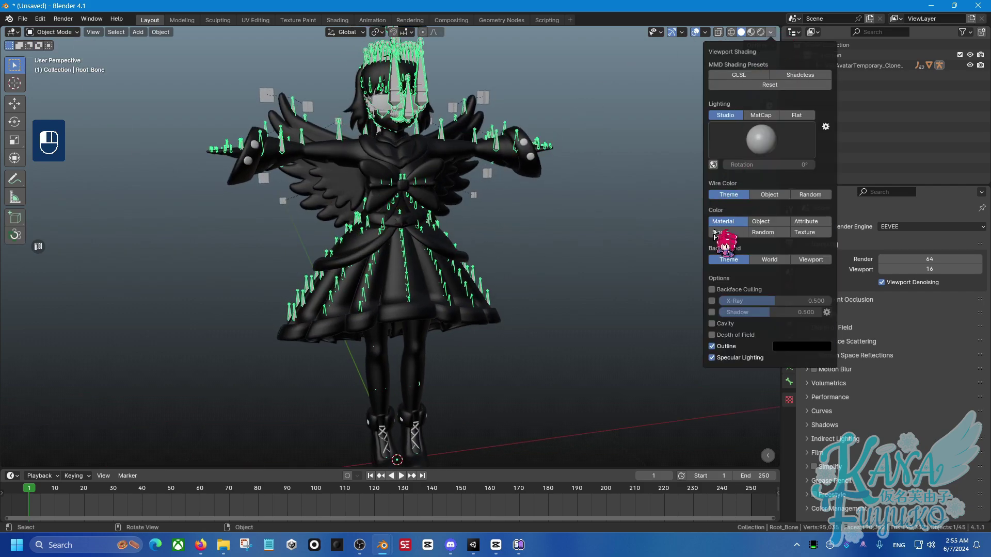
click(712, 290)
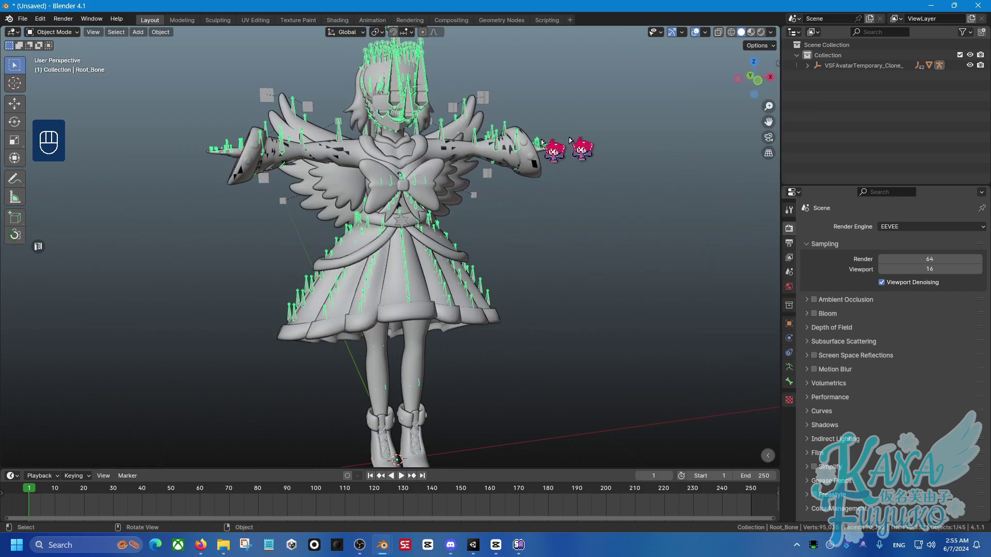
click(770, 32)
click(714, 290)
click(715, 290)
middle_drag(675, 203, 321, 253)
scroll(413, 277, up, 3)
click(429, 272)
scroll(368, 263, up, 3)
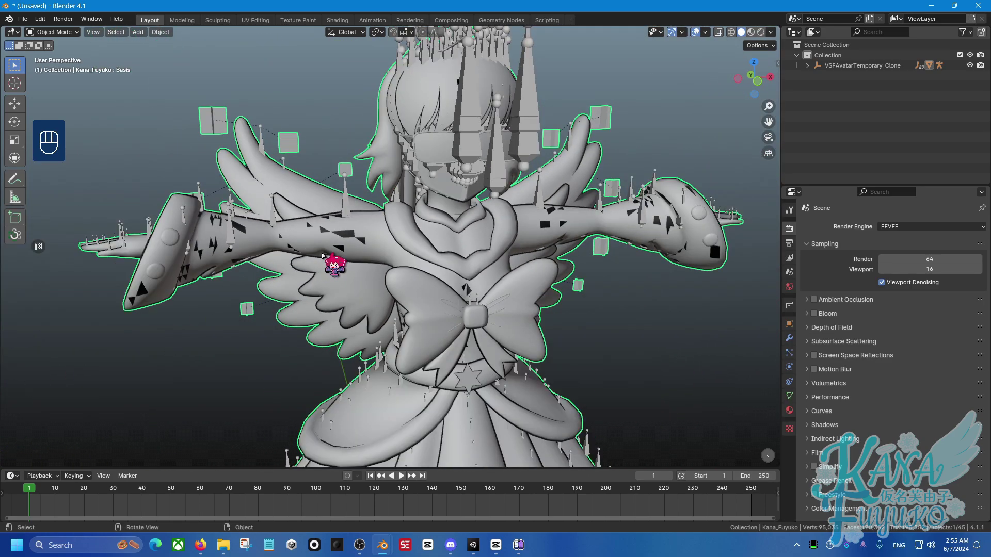
key(Tab)
scroll(322, 242, up, 10)
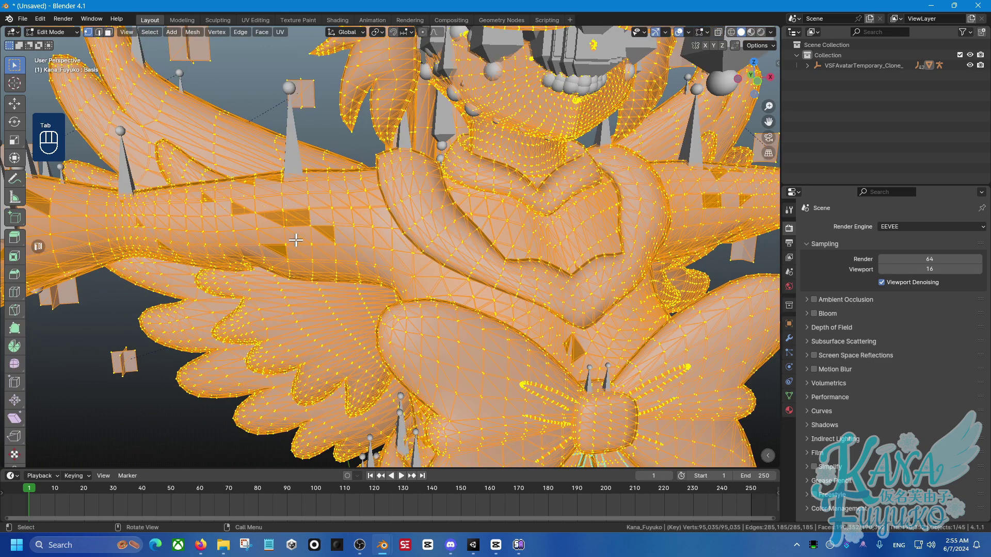
middle_drag(332, 239, 340, 237)
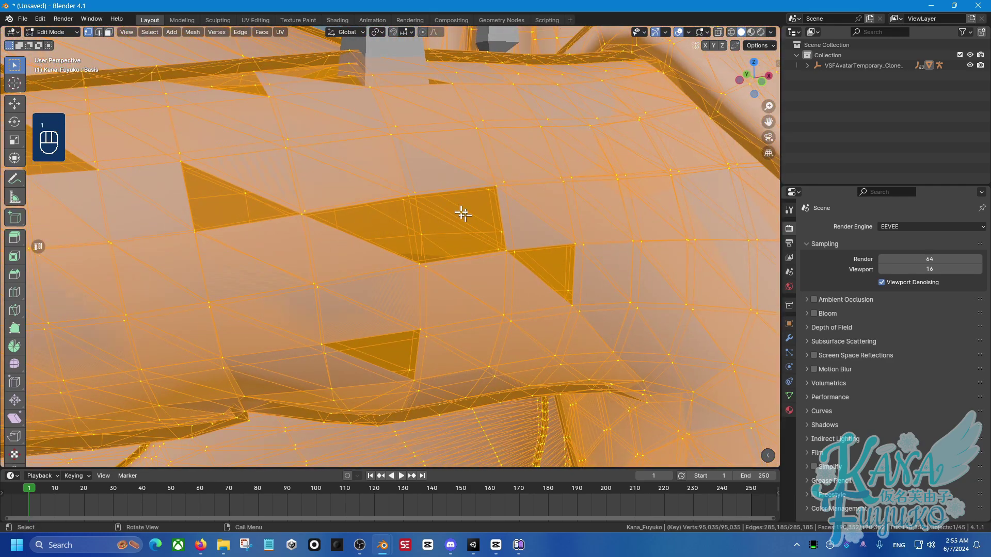
scroll(456, 211, down, 12)
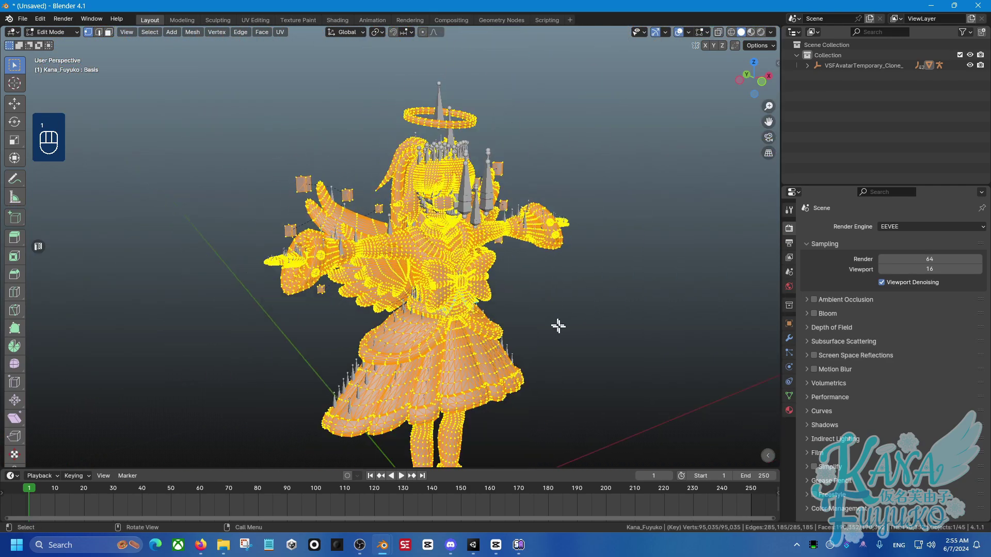
key(Tab)
middle_drag(499, 294, 402, 253)
Step: Orbit and zoom around the avatar to inspect it from above, the side and the front
scroll(402, 254, down, 5)
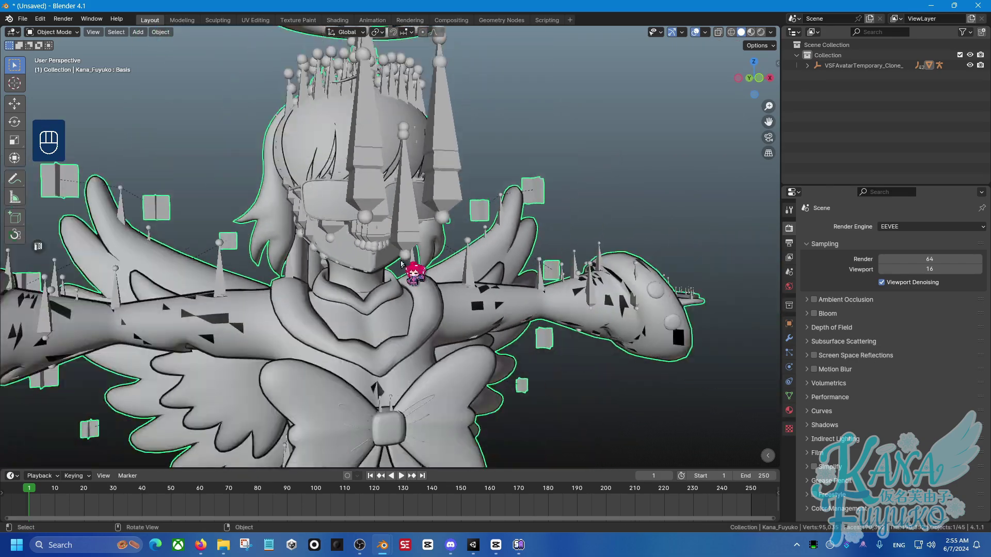
scroll(294, 328, down, 3)
shift+scroll(312, 352, down, 5)
middle_drag(305, 297, 308, 323)
mouse_move(413, 272)
middle_down()
mouse_move(480, 274)
mouse_move(443, 281)
mouse_move(422, 265)
middle_up()
scroll(382, 220, up, 2)
middle_drag(393, 210, 418, 78)
middle_drag(425, 155, 363, 204)
scroll(371, 188, up, 3)
scroll(223, 258, up, 8)
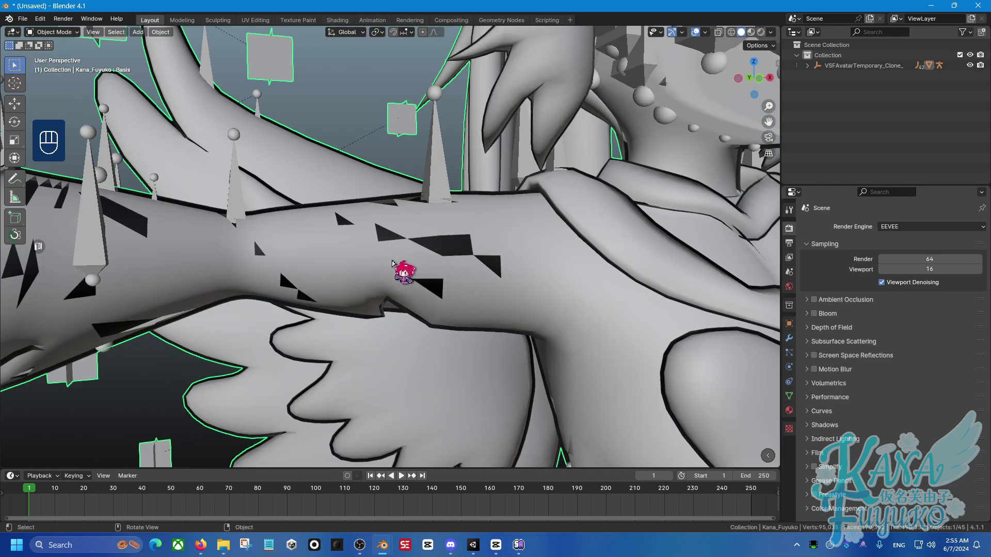
scroll(393, 263, down, 8)
mouse_move(394, 270)
middle_down()
mouse_move(466, 246)
mouse_move(495, 249)
mouse_move(458, 162)
mouse_move(429, 151)
mouse_move(400, 215)
mouse_move(479, 192)
mouse_move(283, 192)
mouse_move(243, 212)
middle_up()
Step: Switch the viewport to Wireframe and check the mesh from a three-quarter and front angle
click(356, 207)
middle_drag(349, 216, 475, 212)
mouse_move(461, 244)
middle_down()
mouse_move(289, 295)
mouse_move(274, 289)
mouse_move(296, 218)
mouse_move(266, 249)
mouse_move(287, 270)
mouse_move(343, 232)
middle_up()
Step: Return to Solid shading via the Z pie and frame the whole avatar from the front
key(z)
click(376, 273)
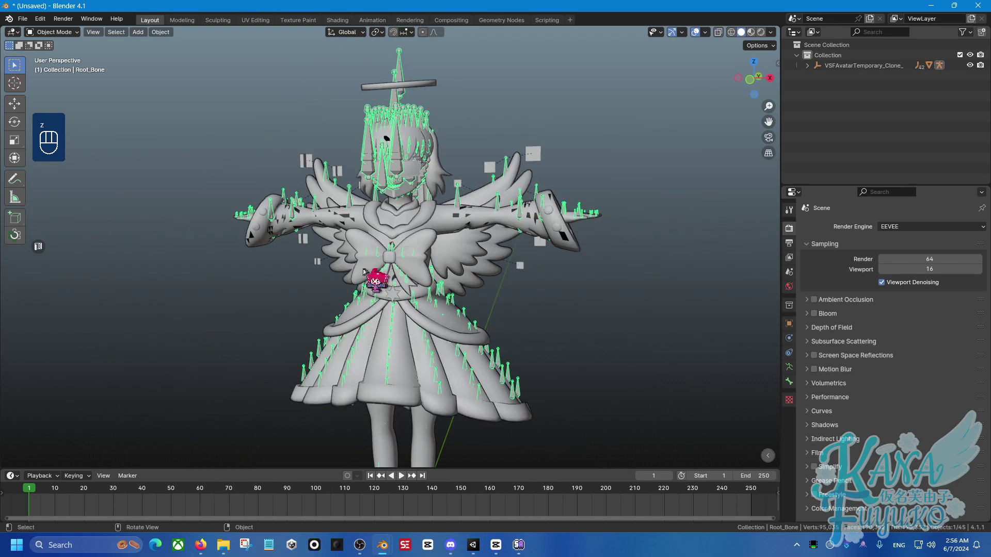
scroll(363, 273, down, 3)
ctrl+middle_drag(414, 295, 381, 291)
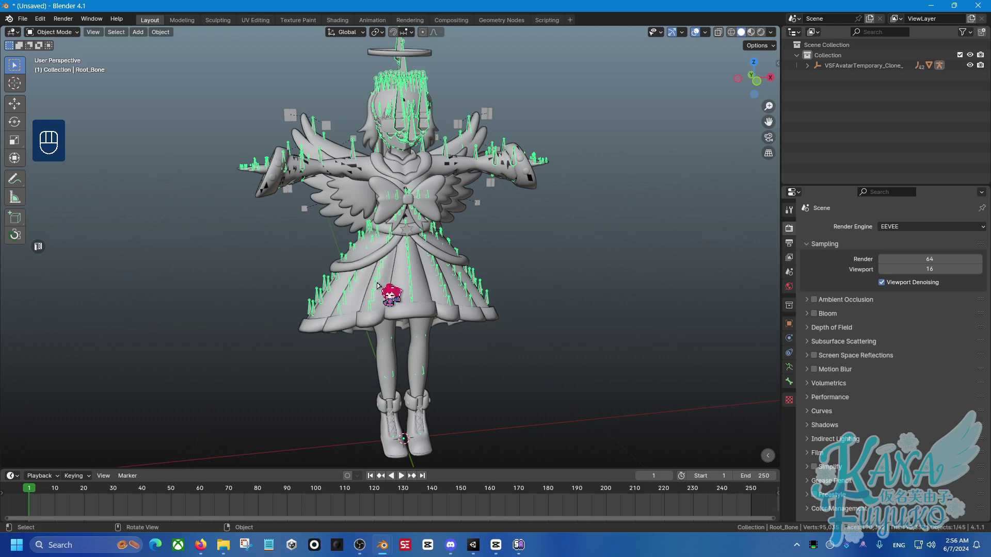
middle_drag(377, 283, 465, 126)
middle_drag(404, 217, 332, 233)
middle_drag(461, 223, 403, 282)
middle_drag(407, 149, 420, 110)
middle_drag(402, 191, 269, 196)
Step: Select Kana_Fuyuko in material preview, show its Body material settings, and orbit to inspect it
click(268, 196)
key(z)
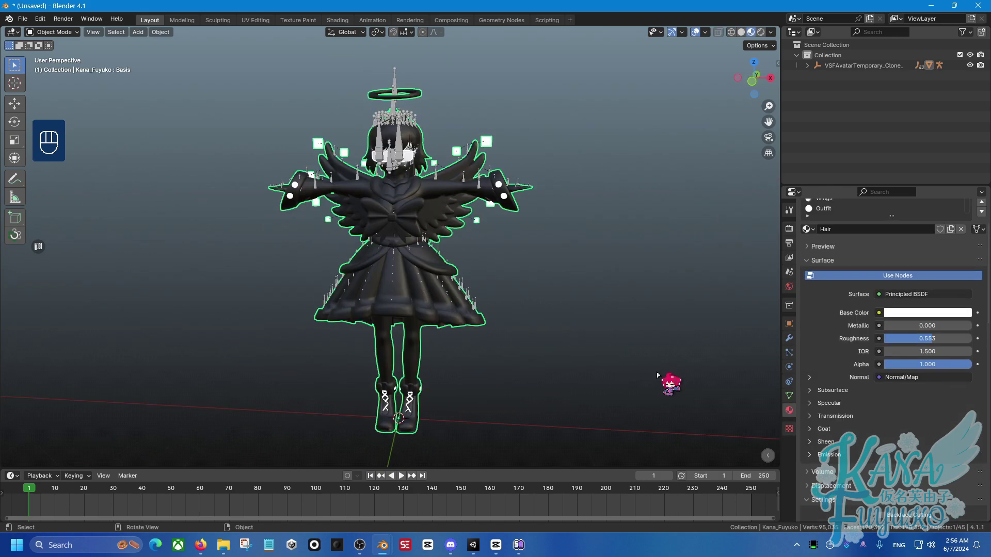
scroll(924, 314, up, 3)
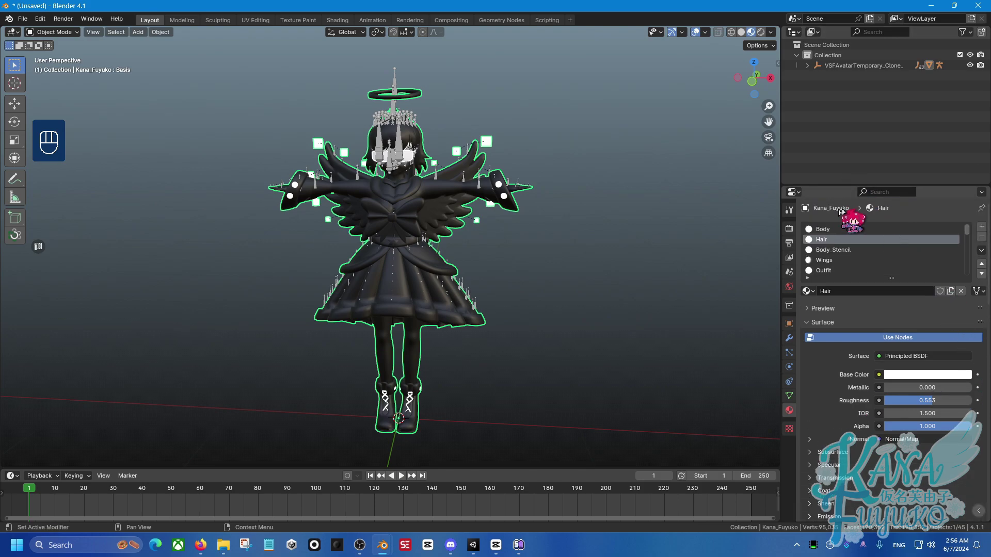
click(845, 229)
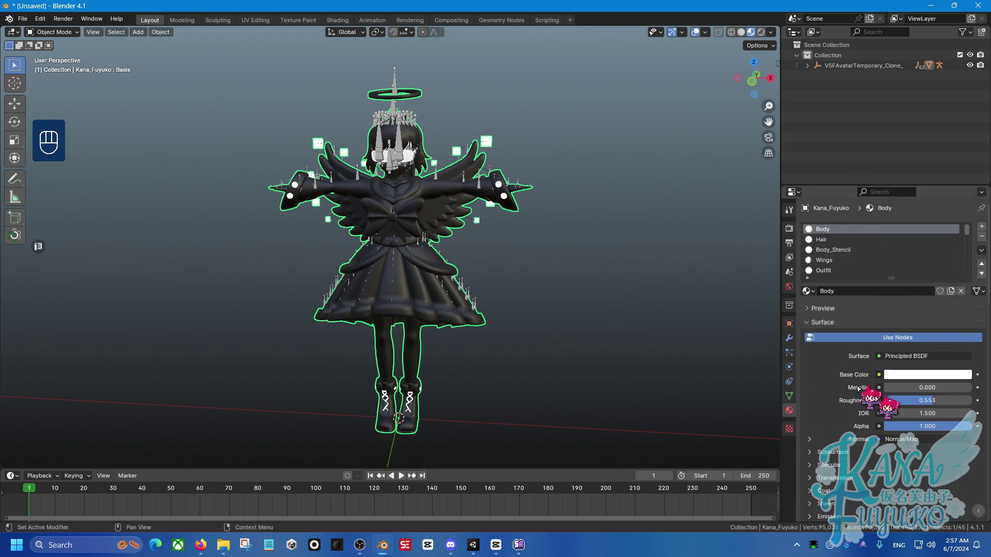
middle_drag(575, 367, 423, 352)
scroll(407, 344, up, 5)
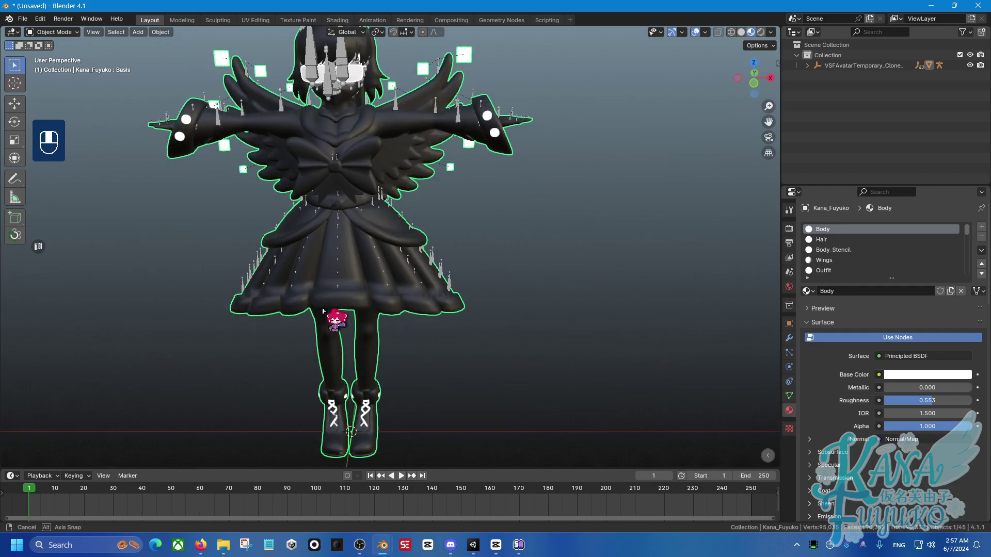
middle_drag(373, 245, 442, 401)
scroll(438, 347, up, 4)
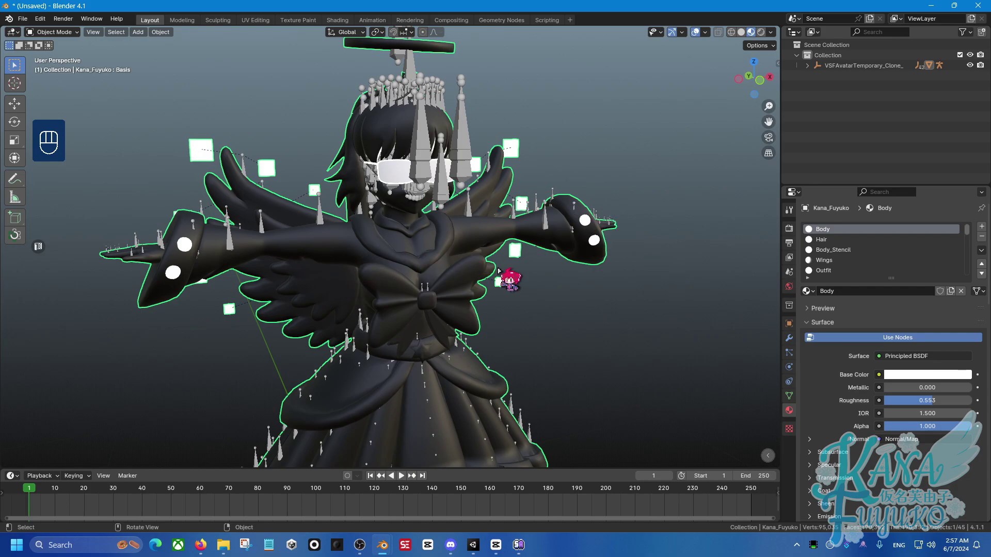
middle_drag(483, 243, 439, 249)
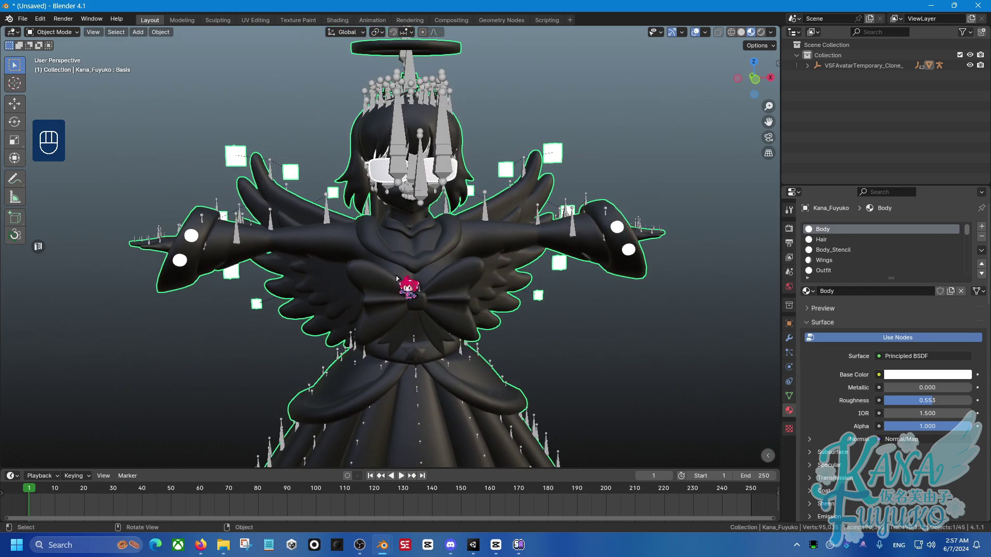
scroll(377, 214, down, 6)
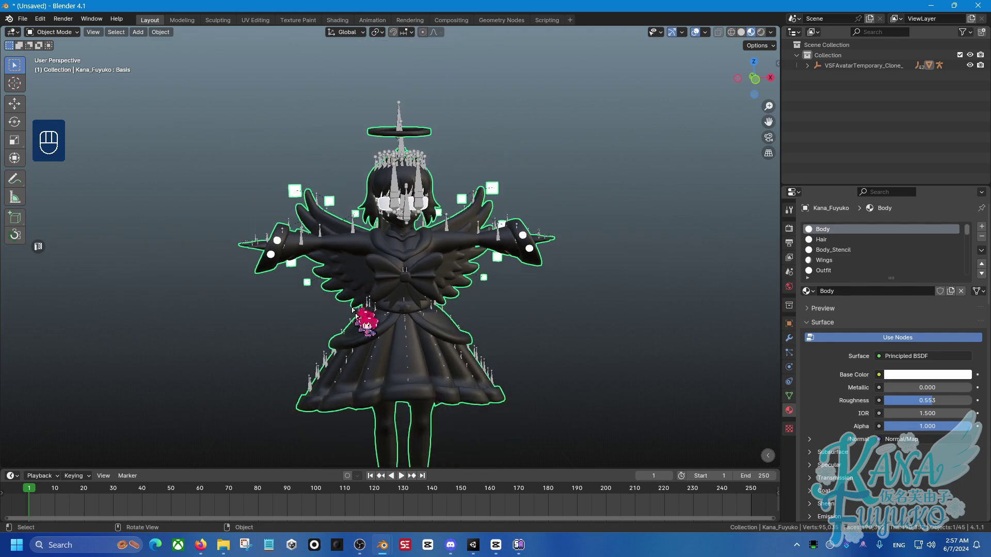
middle_drag(356, 317, 571, 290)
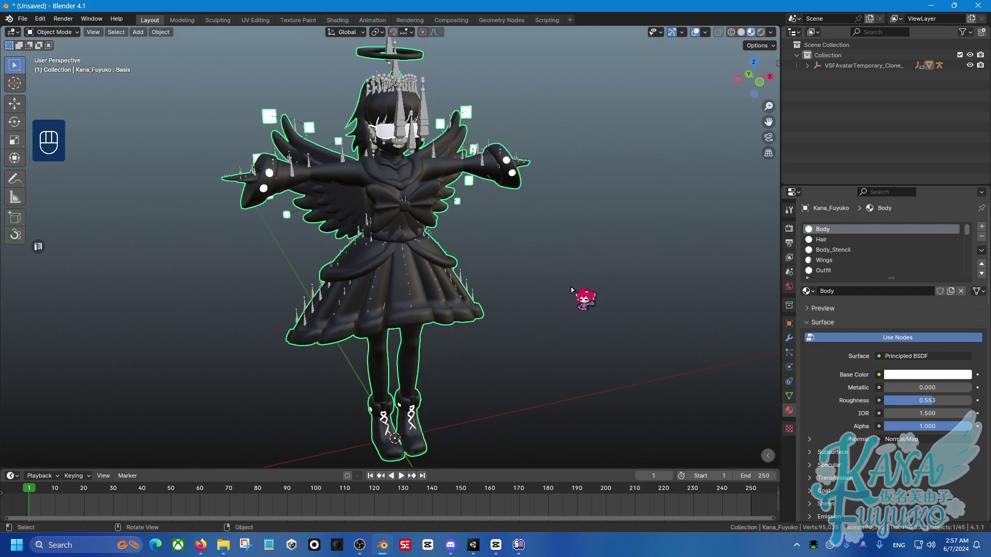
Step: Open the Wings material slot and orbit around the avatar
double_click(835, 260)
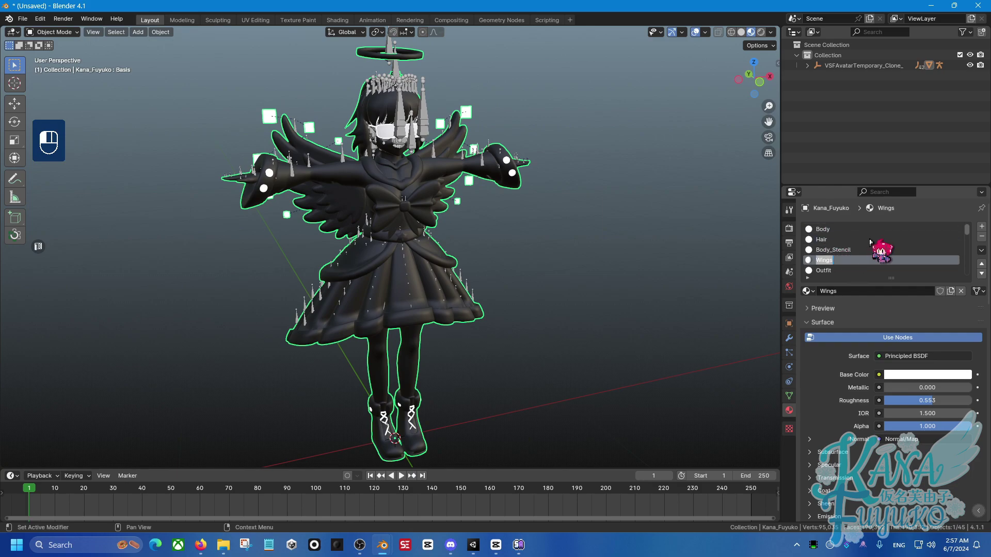
ctrl+scroll(870, 242, down, 4)
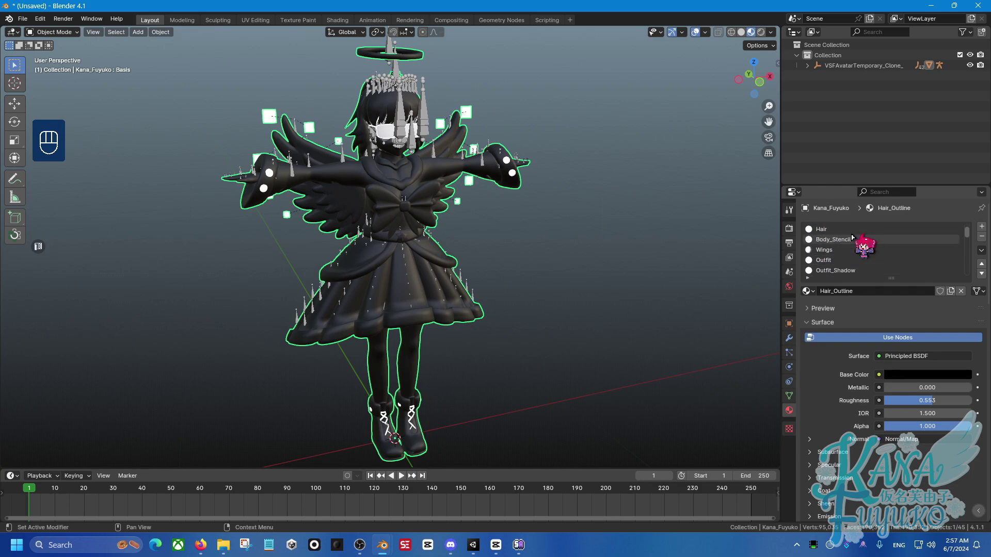
ctrl+scroll(852, 237, up, 3)
middle_drag(482, 290, 414, 308)
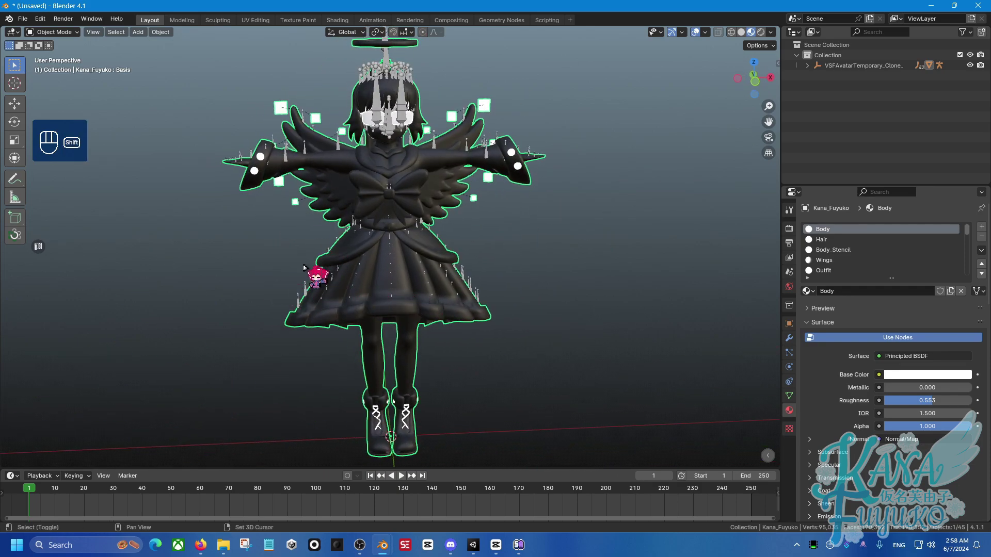
Step: Select the avatar mesh, then the armature, then empty space so the World Background settings show
middle_drag(296, 267, 331, 283)
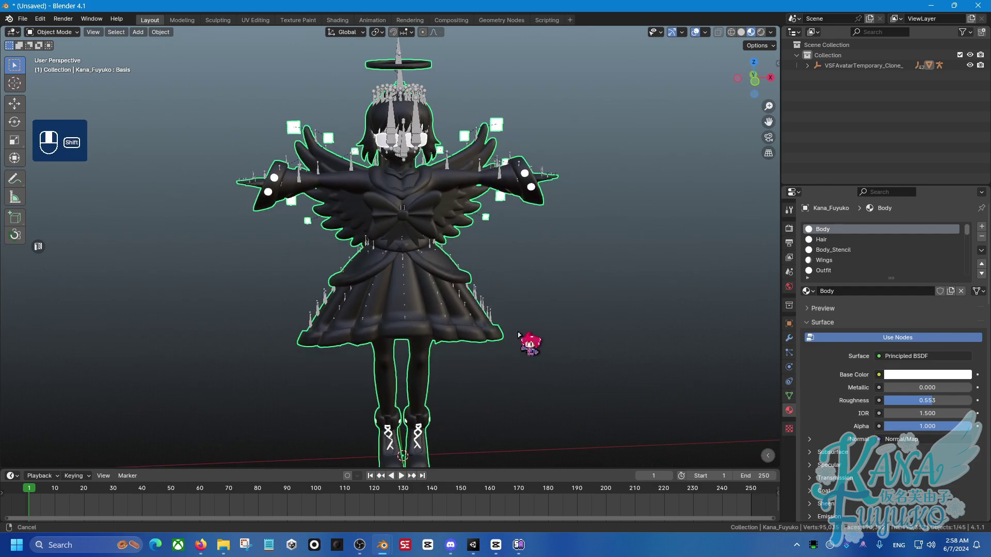
middle_drag(518, 327, 479, 344)
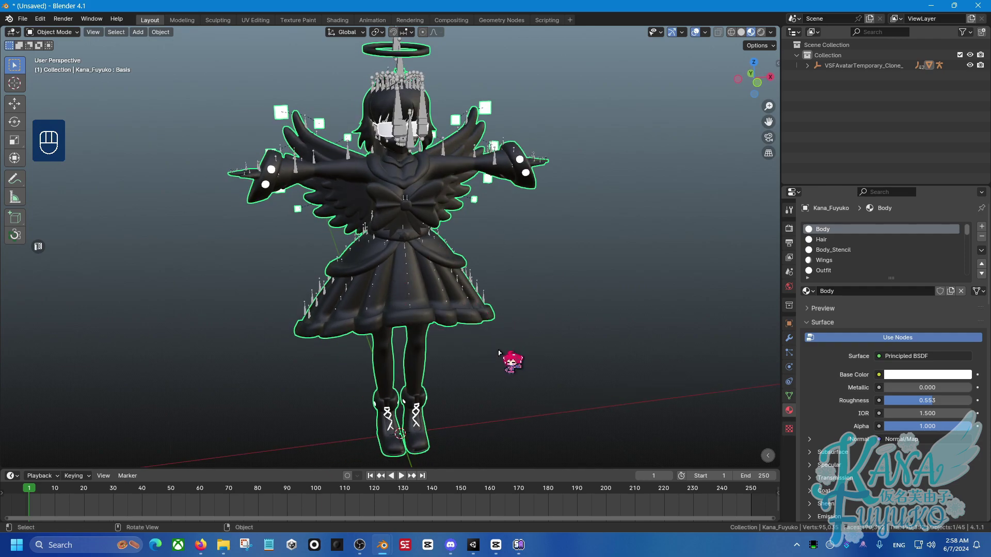
middle_drag(548, 348, 365, 304)
click(403, 285)
scroll(413, 279, up, 4)
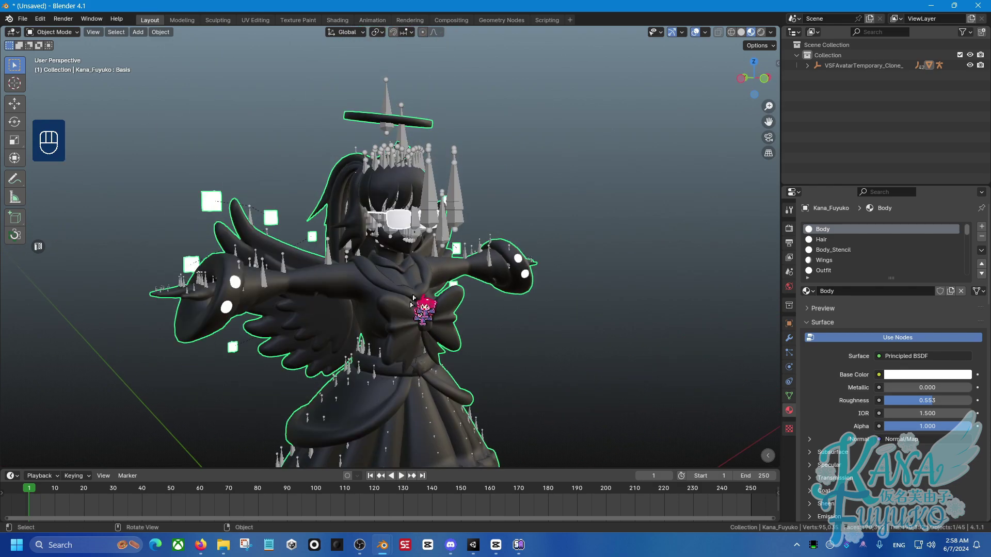
middle_drag(464, 240, 345, 271)
click(447, 201)
click(479, 141)
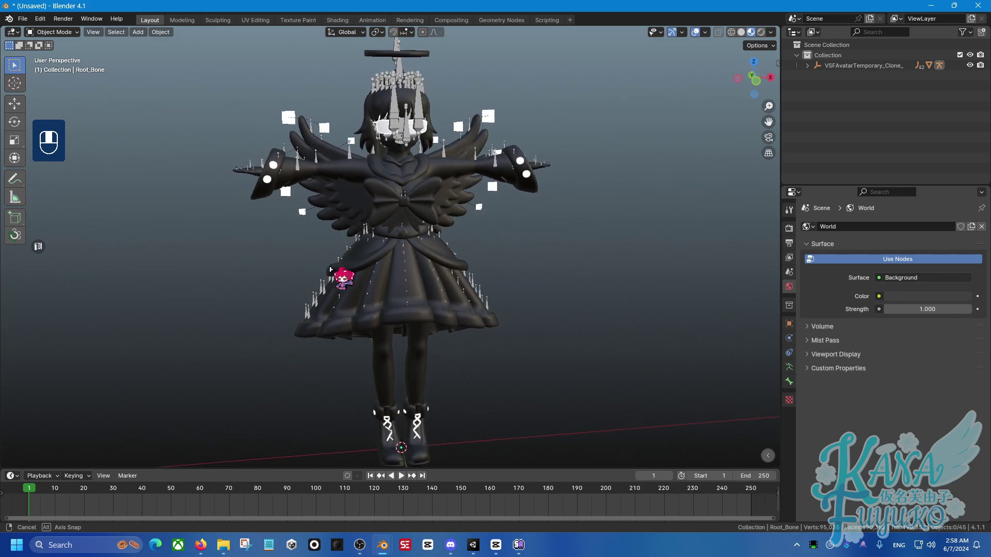
Step: Orbit the grey solid-shaded avatar to a slightly tilted front view
middle_drag(400, 266, 339, 269)
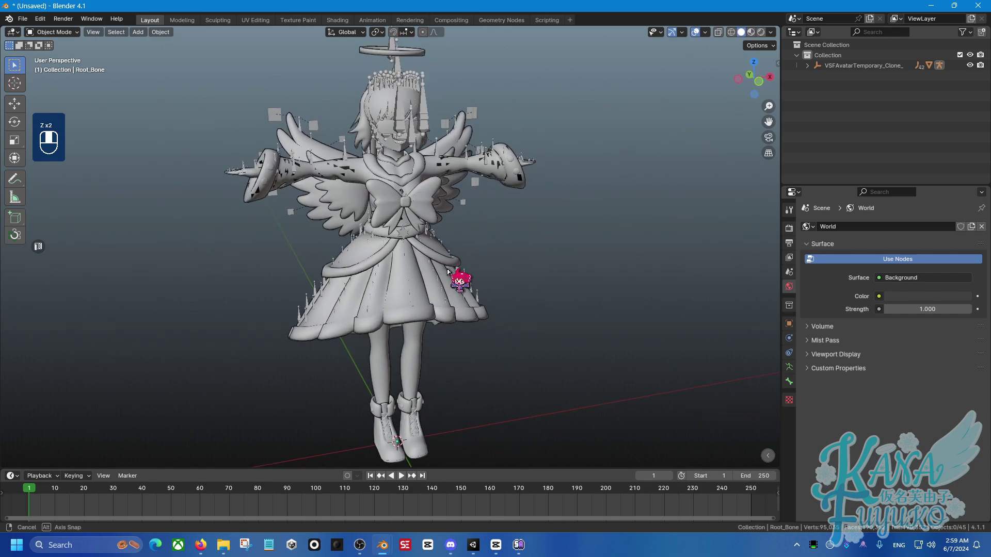
middle_drag(457, 274, 448, 265)
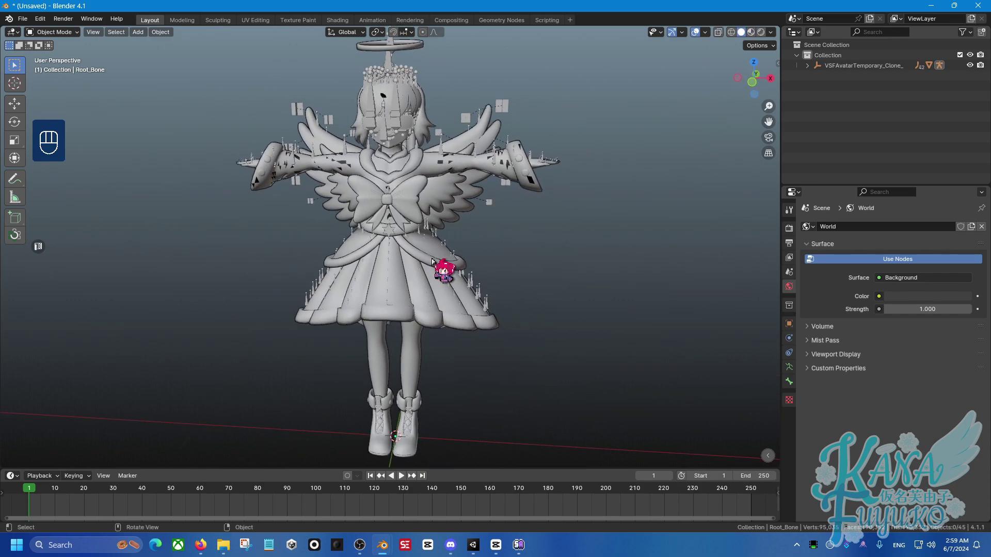